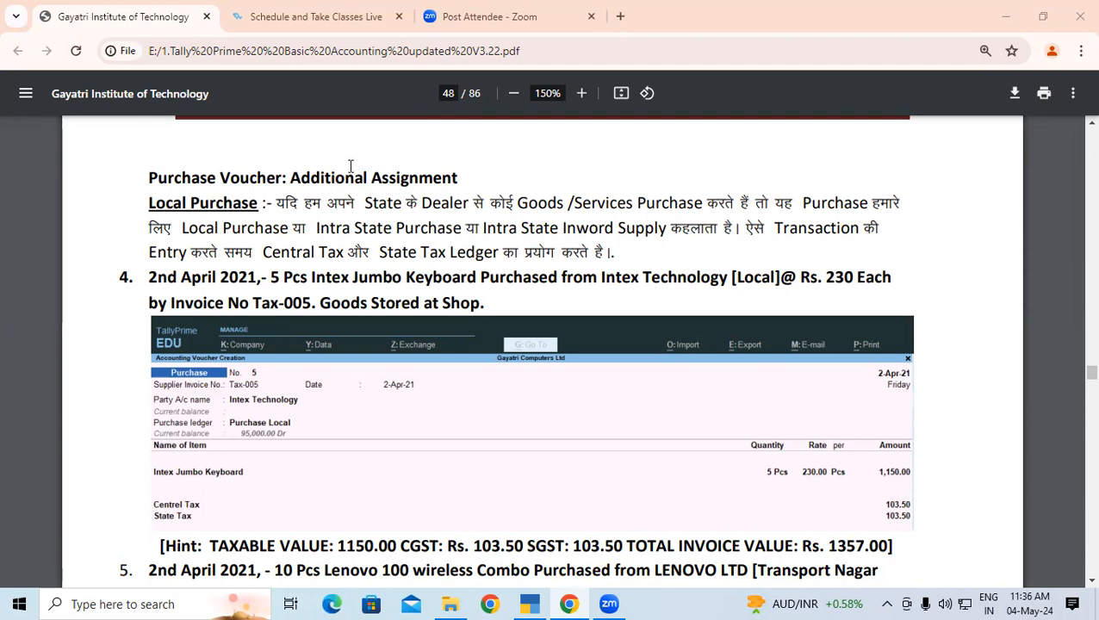
# - Read the Local Purchase explanation and the details of purchase assignment 4, from the date to the storage location
pyautogui.moveTo(144, 204); pyautogui.dragTo(262, 205)
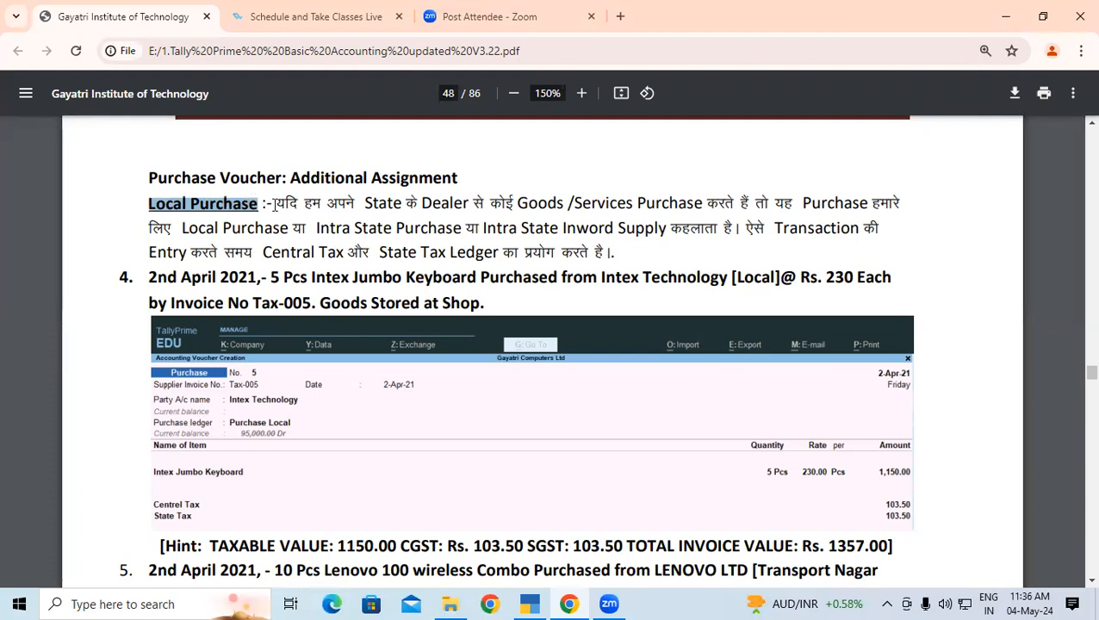
pyautogui.moveTo(274, 204); pyautogui.dragTo(479, 204)
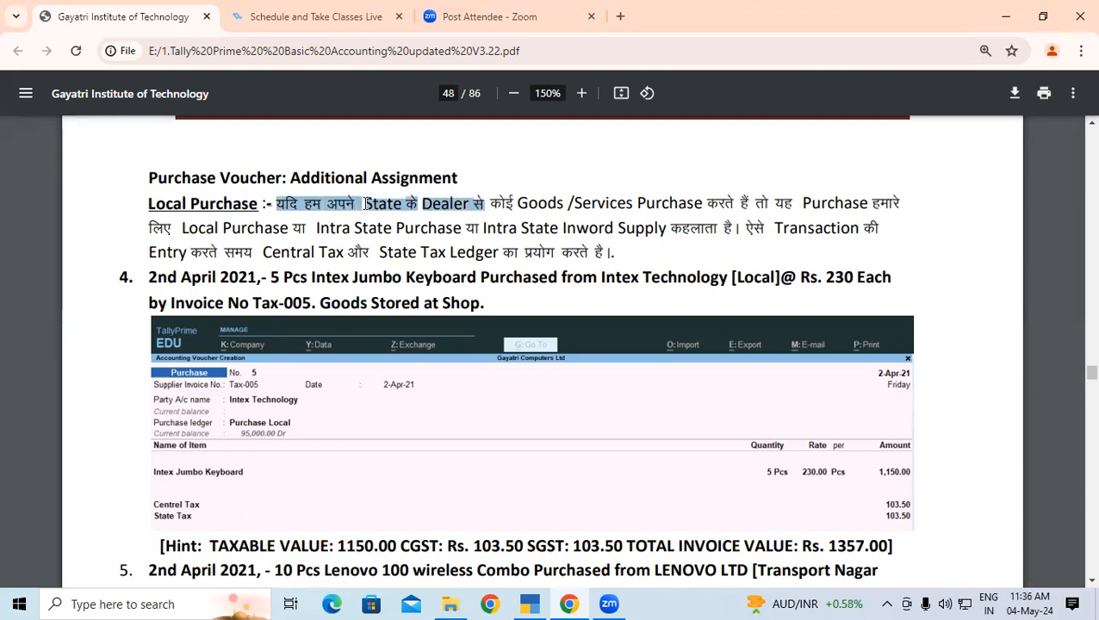
pyautogui.moveTo(405, 204); pyautogui.dragTo(666, 228)
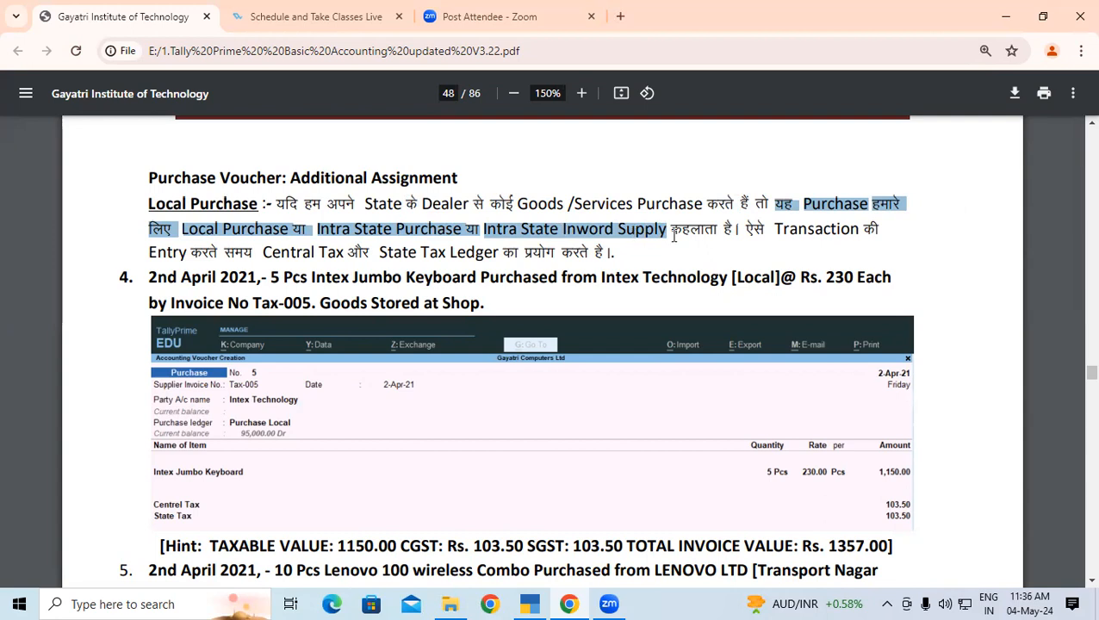
pyautogui.moveTo(746, 228); pyautogui.dragTo(537, 258)
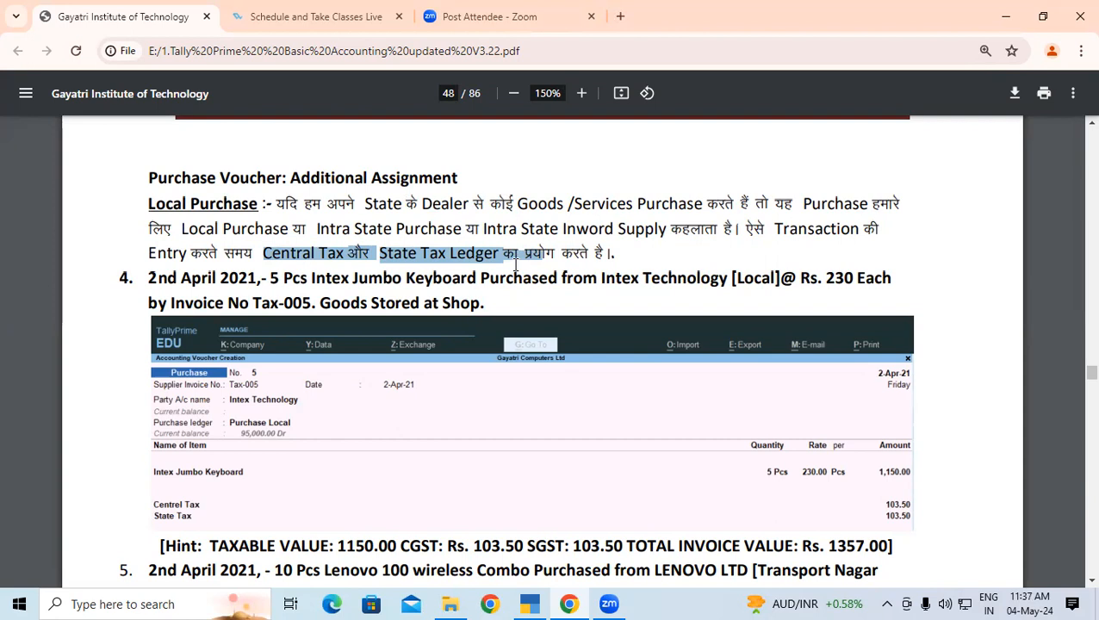
pyautogui.click(314, 259)
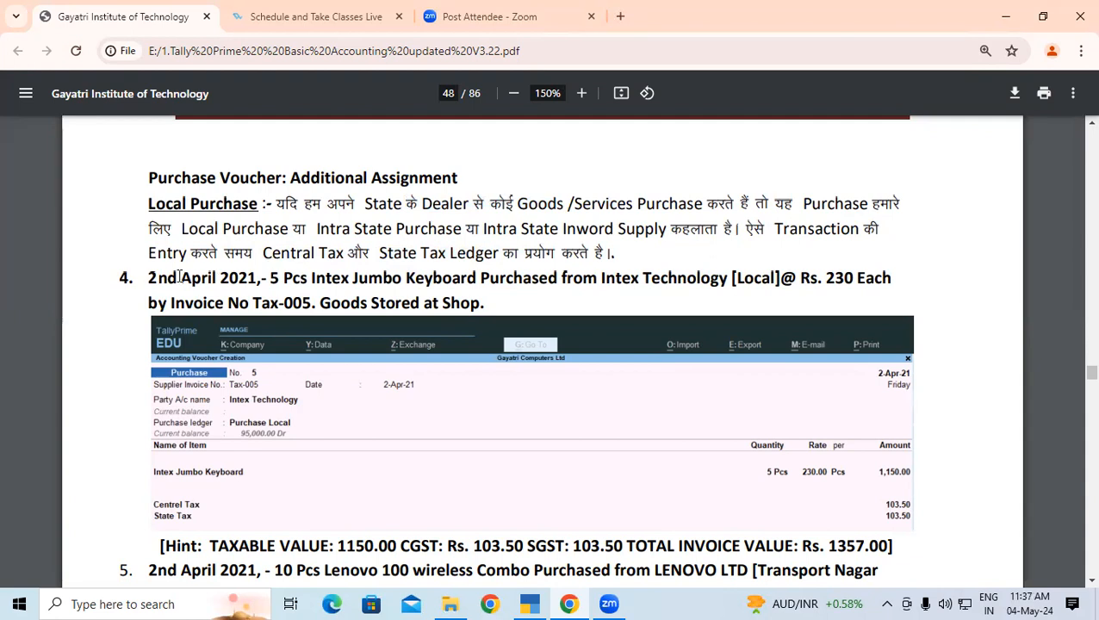
pyautogui.moveTo(149, 277); pyautogui.dragTo(476, 277)
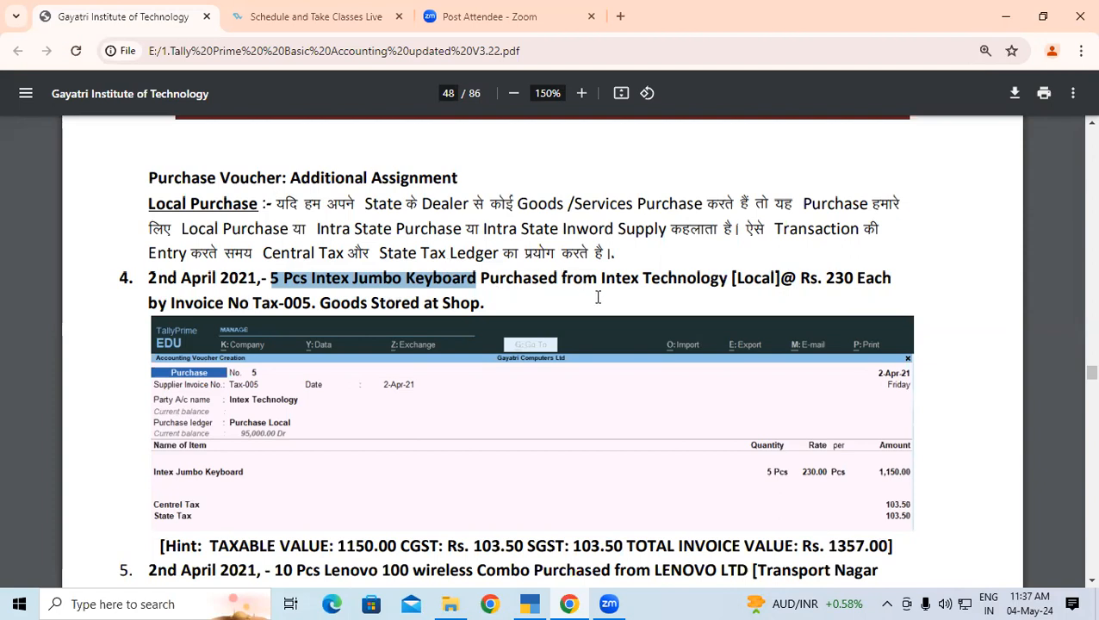
pyautogui.moveTo(604, 278); pyautogui.dragTo(854, 277)
pyautogui.click(884, 278)
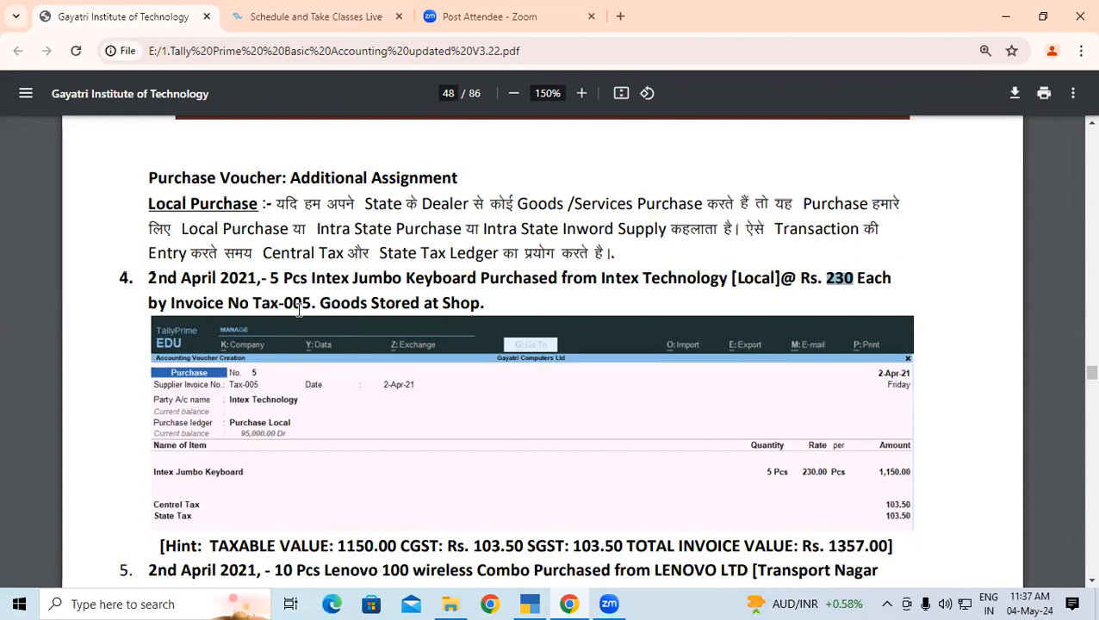
pyautogui.moveTo(327, 304); pyautogui.dragTo(480, 304)
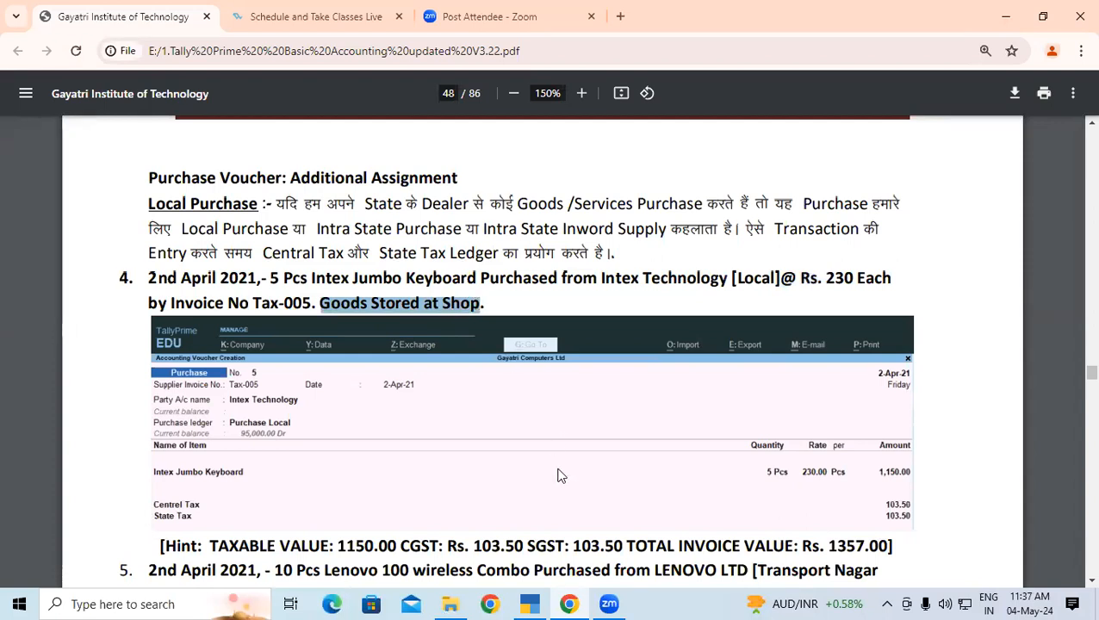
# - Switch to TallyPrime, abandon the blank ledger creation form, and open voucher entry for Gayatri Computer Ltd
pyautogui.click(539, 598)
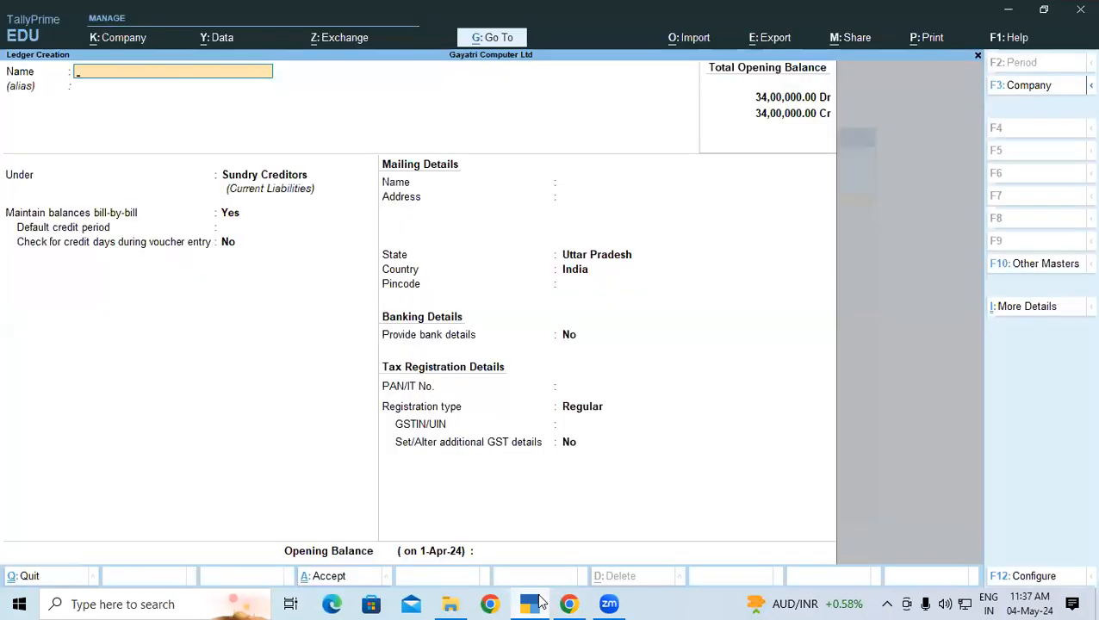
pyautogui.press('Escape')
pyautogui.press('y')
pyautogui.press('Escape')
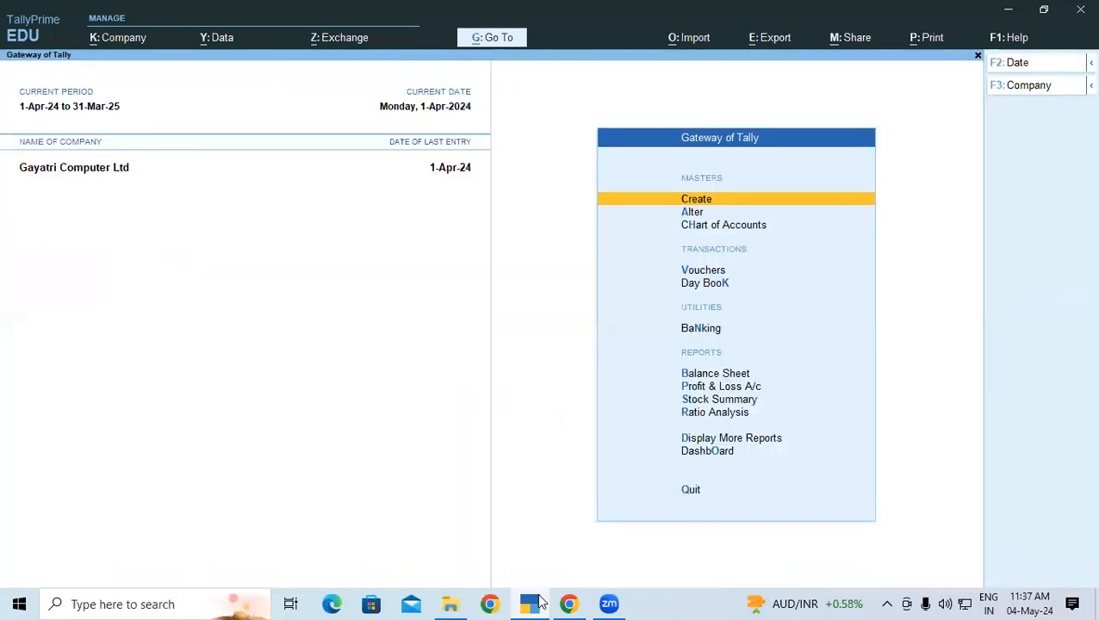
pyautogui.press('Down')
pyautogui.press('Down')
pyautogui.press('Down')
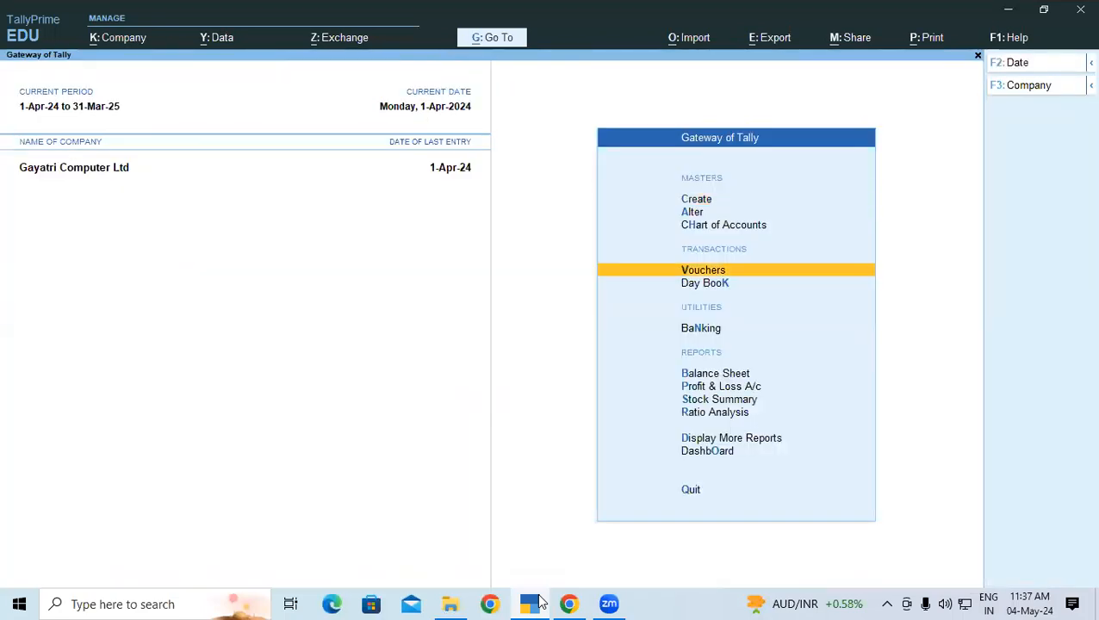
pyautogui.press('Return')
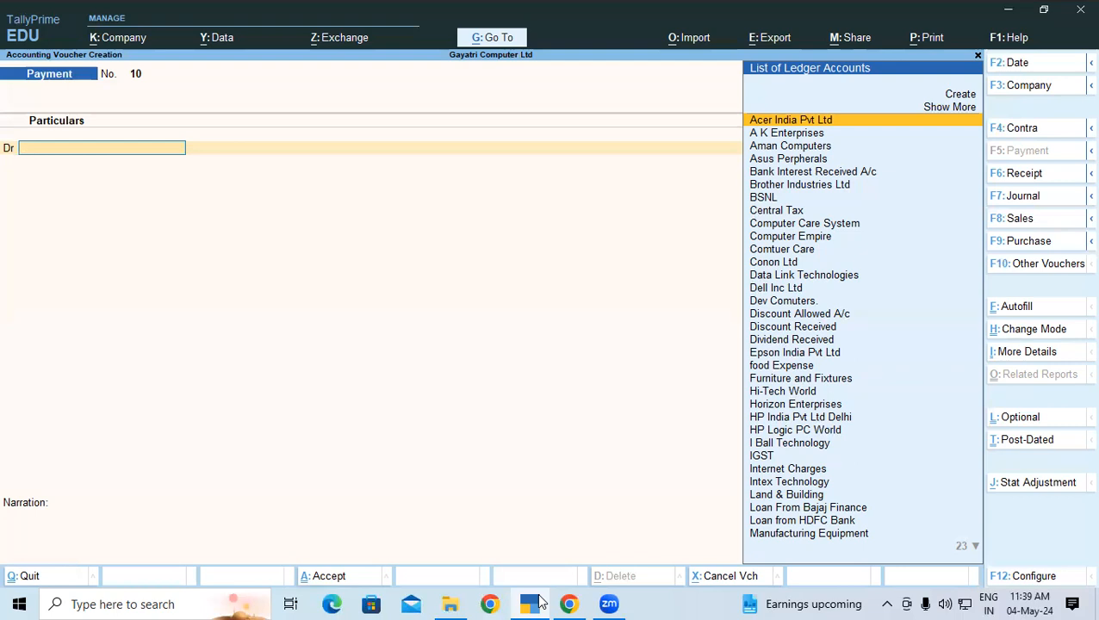
# - Switch to the assignment PDF in Chrome, recheck assignment 4's item, supplier, rate, invoice number and storage location, and return to TallyPrime
pyautogui.press('ctrl')
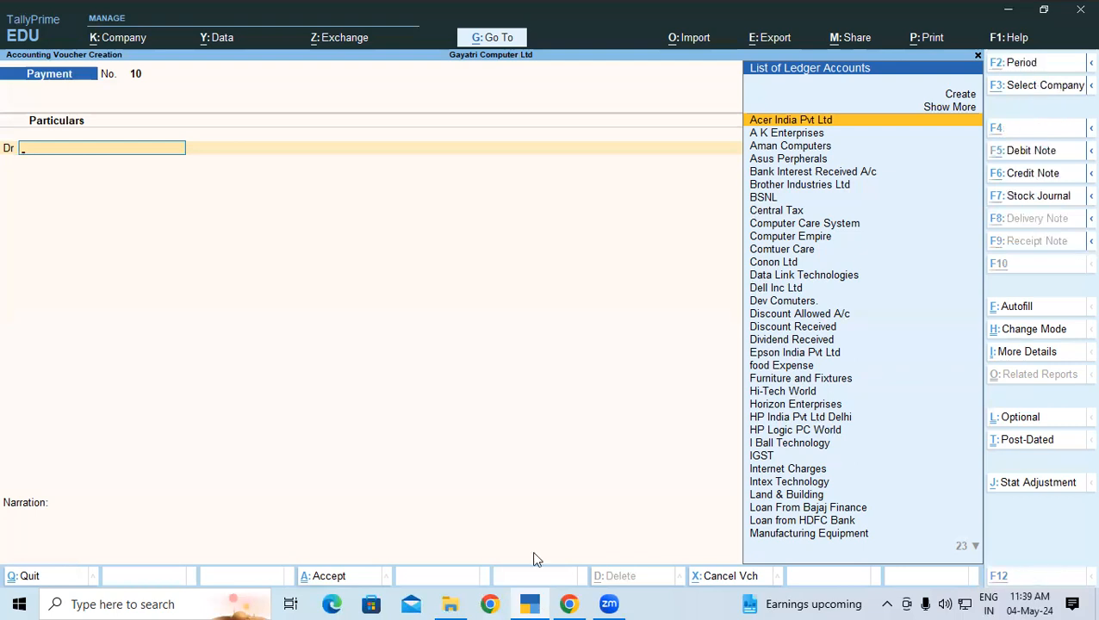
pyautogui.hotkey('alt', 'Tab')
pyautogui.moveTo(271, 278); pyautogui.dragTo(476, 278)
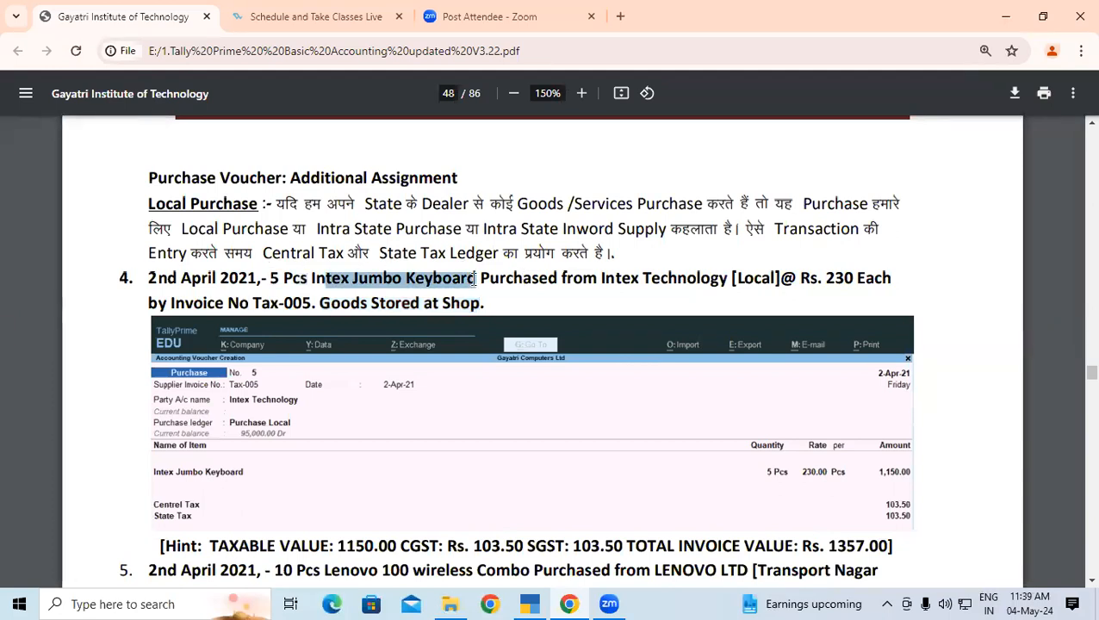
pyautogui.moveTo(601, 278); pyautogui.dragTo(754, 281)
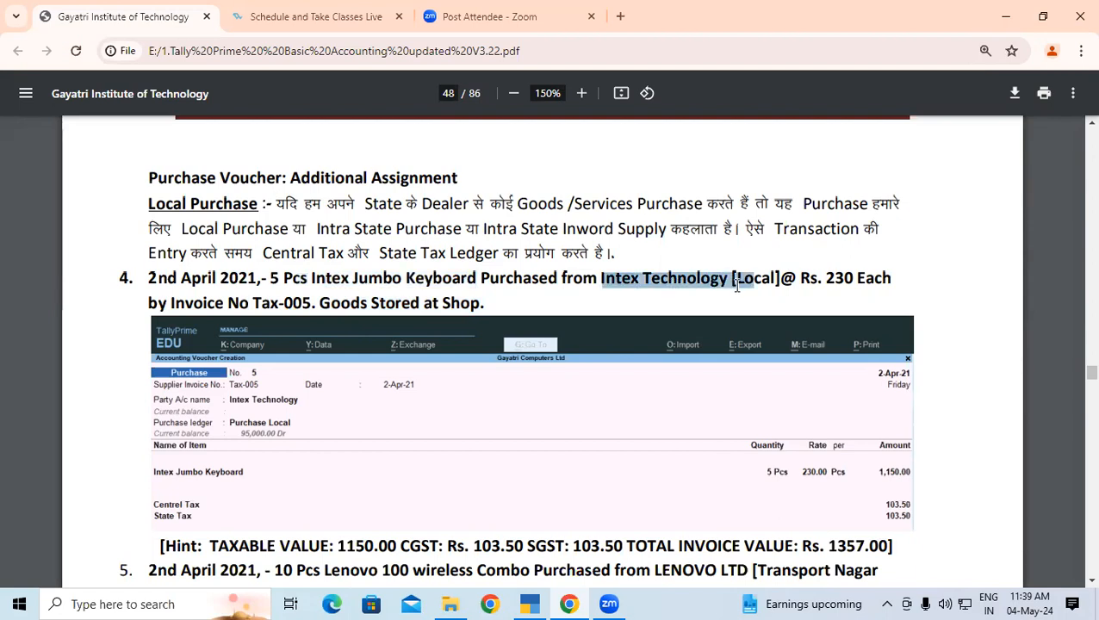
pyautogui.moveTo(826, 278); pyautogui.dragTo(853, 277)
pyautogui.click(285, 305)
pyautogui.moveTo(351, 307); pyautogui.dragTo(476, 298)
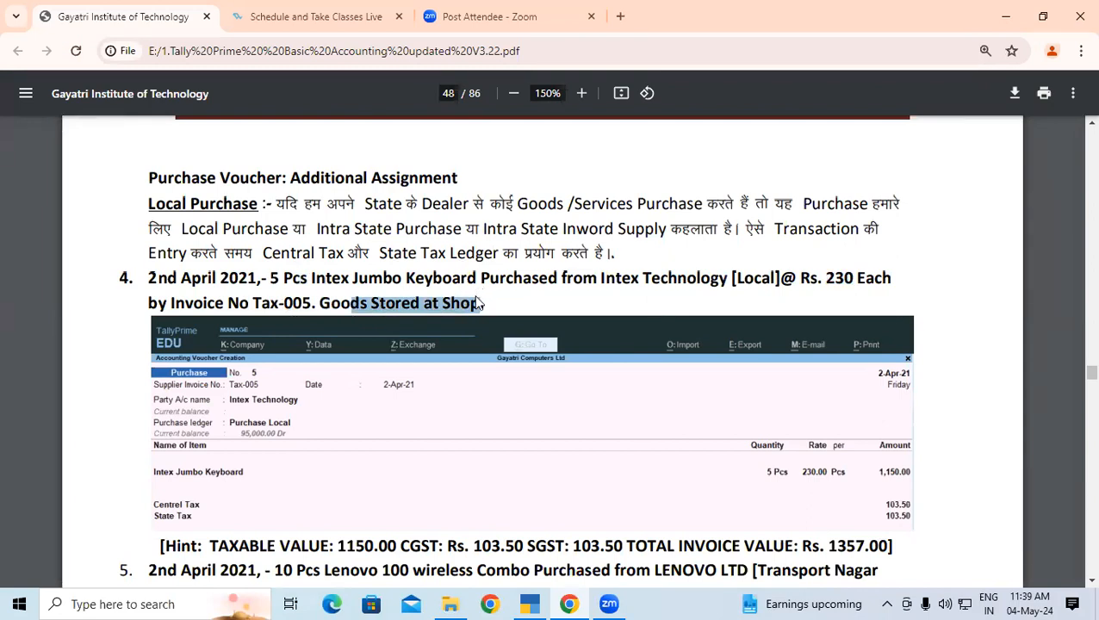
pyautogui.hotkey('alt', 'Tab')
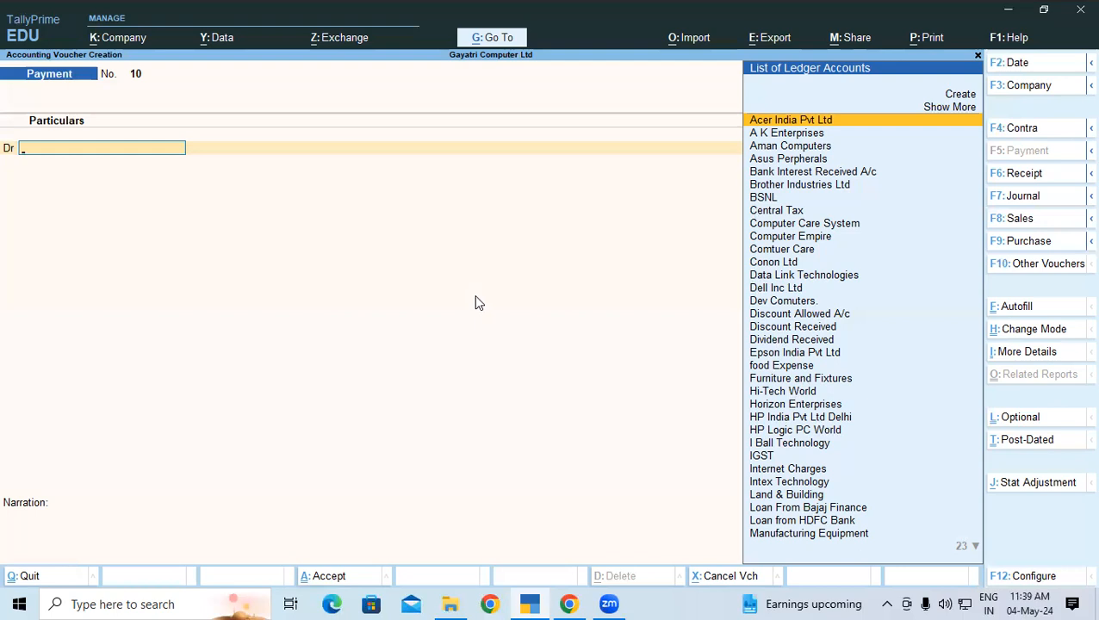
pyautogui.press('ctrl')
pyautogui.hotkey('ctrl', 'h')
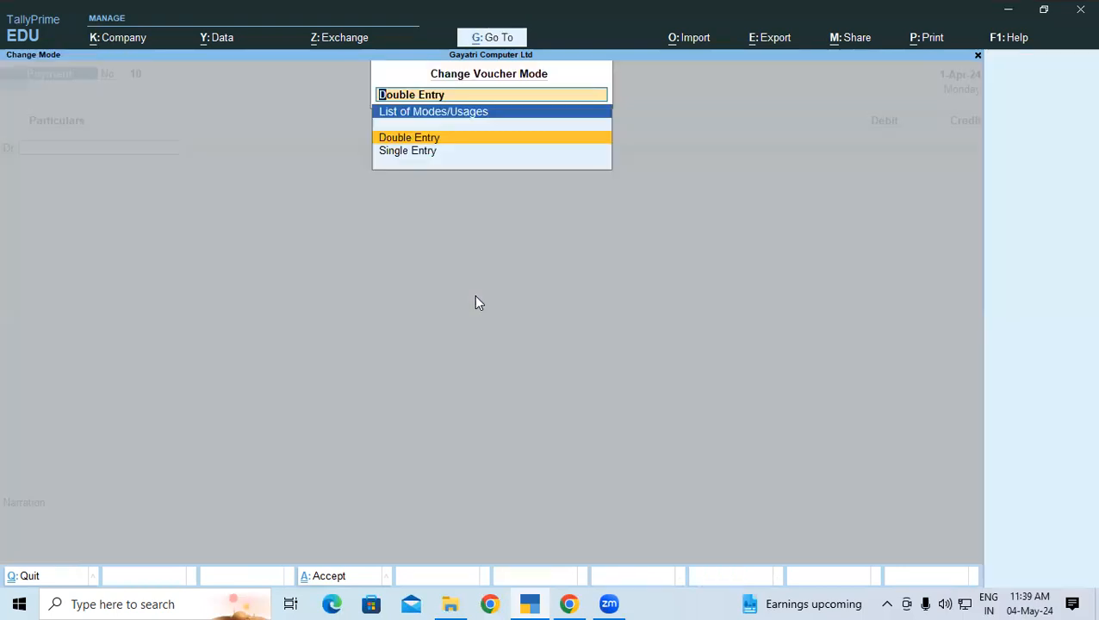
pyautogui.press('Return')
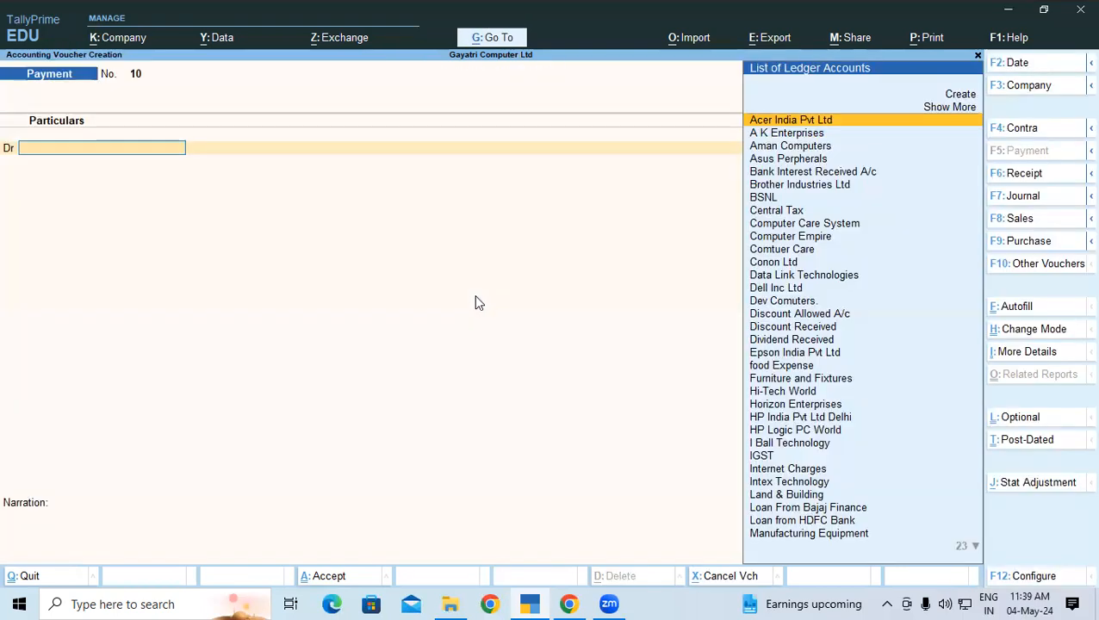
# - Start a Purchase voucher and change its mode to Item Invoice
pyautogui.press('F9')
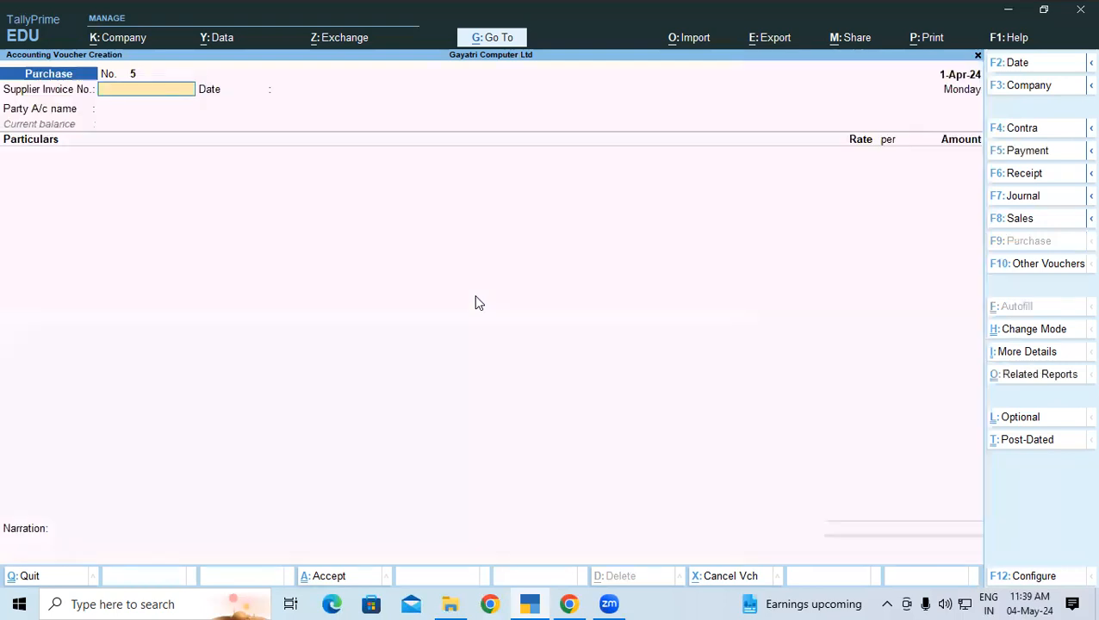
pyautogui.hotkey('ctrl', 'h')
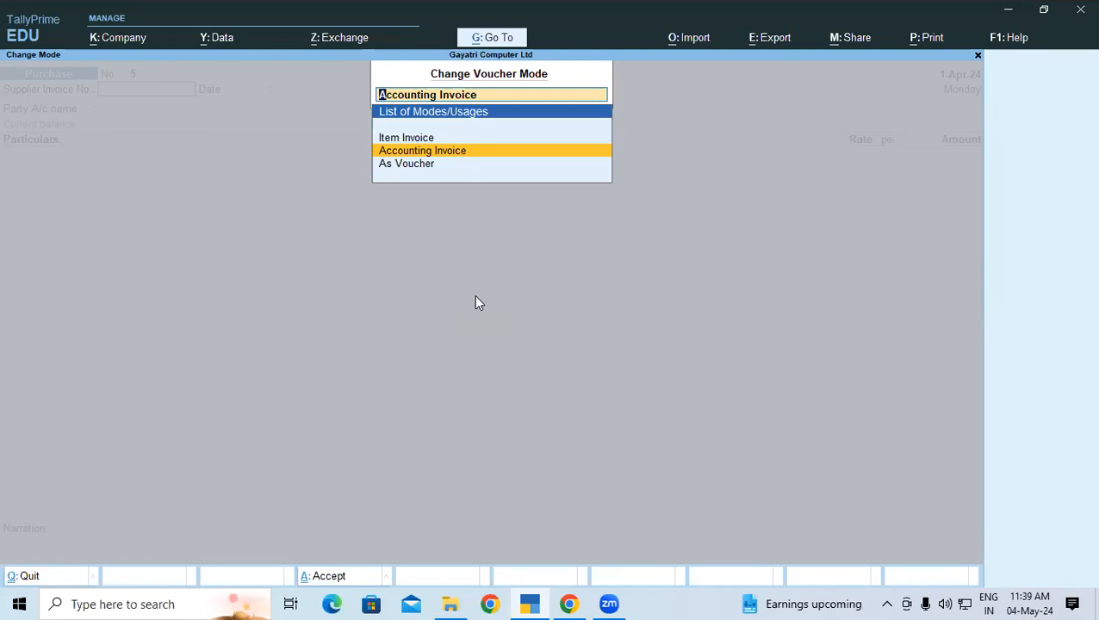
pyautogui.press('Up')
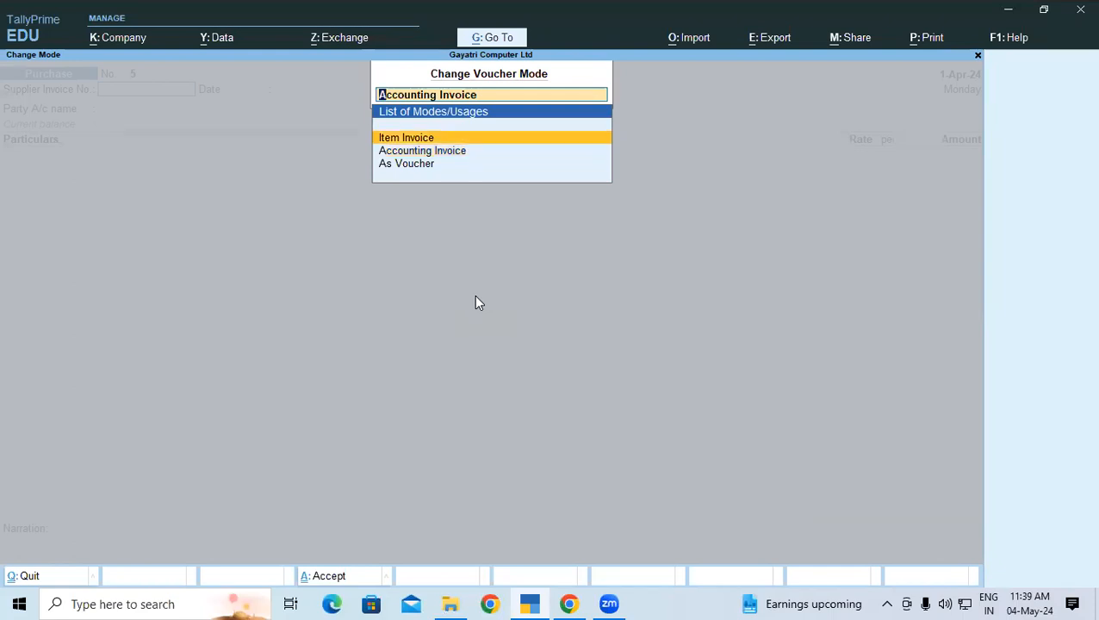
pyautogui.press('Return')
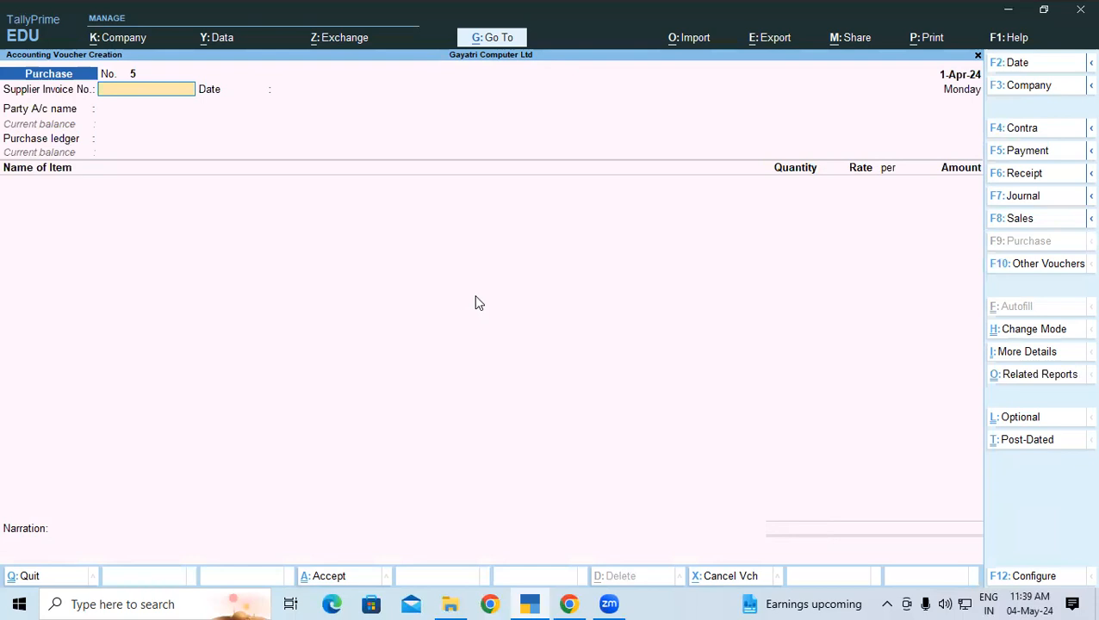
# - Enter Tax-005 as the supplier invoice number and accept 1-Apr-24 as the invoice date
pyautogui.hotkey('alt', 'Tab')
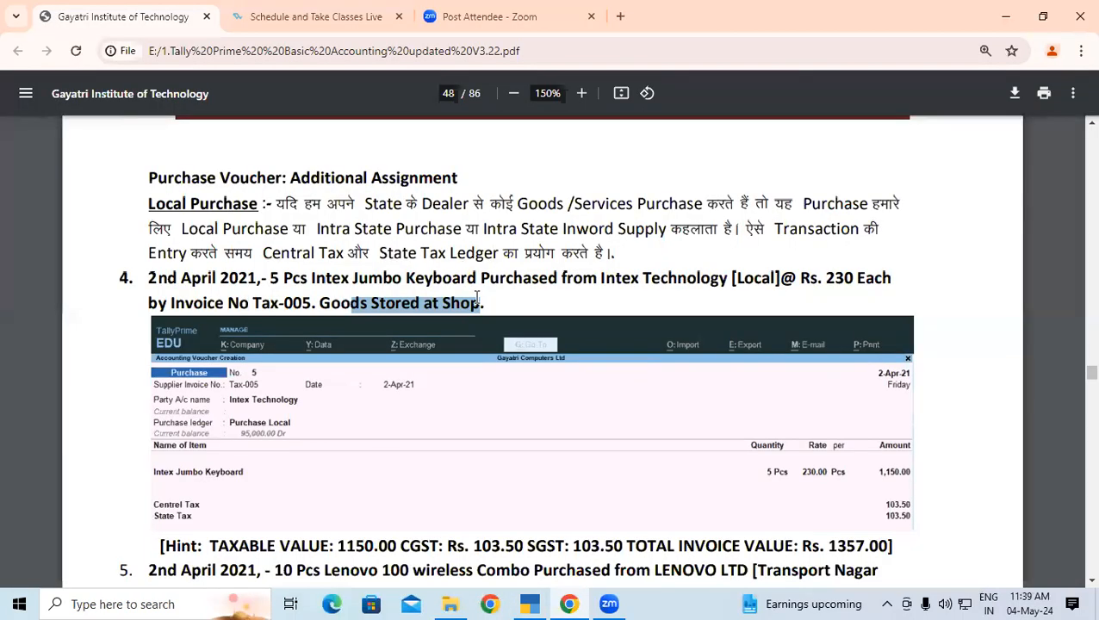
pyautogui.hotkey('alt', 'Tab')
pyautogui.write('T')
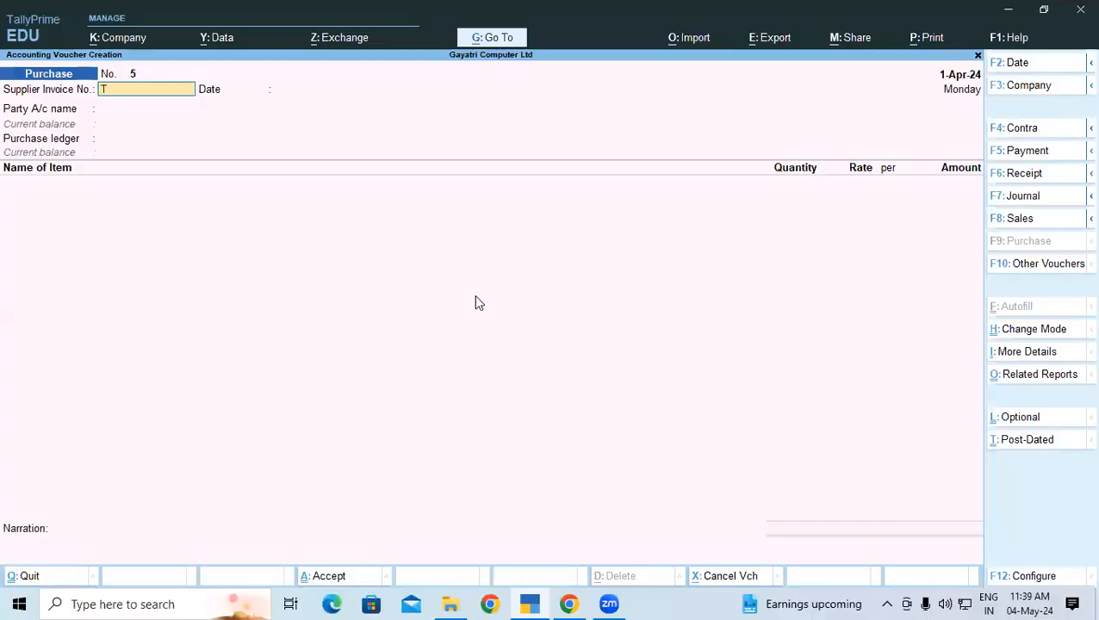
pyautogui.write('ax-005')
pyautogui.press('Return')
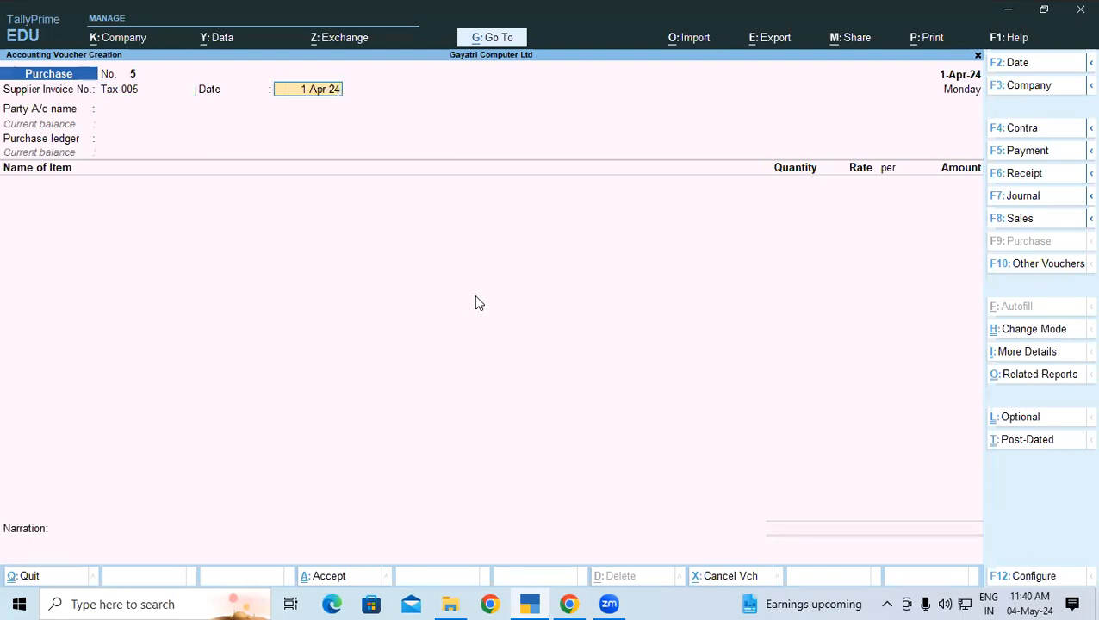
pyautogui.press('Return')
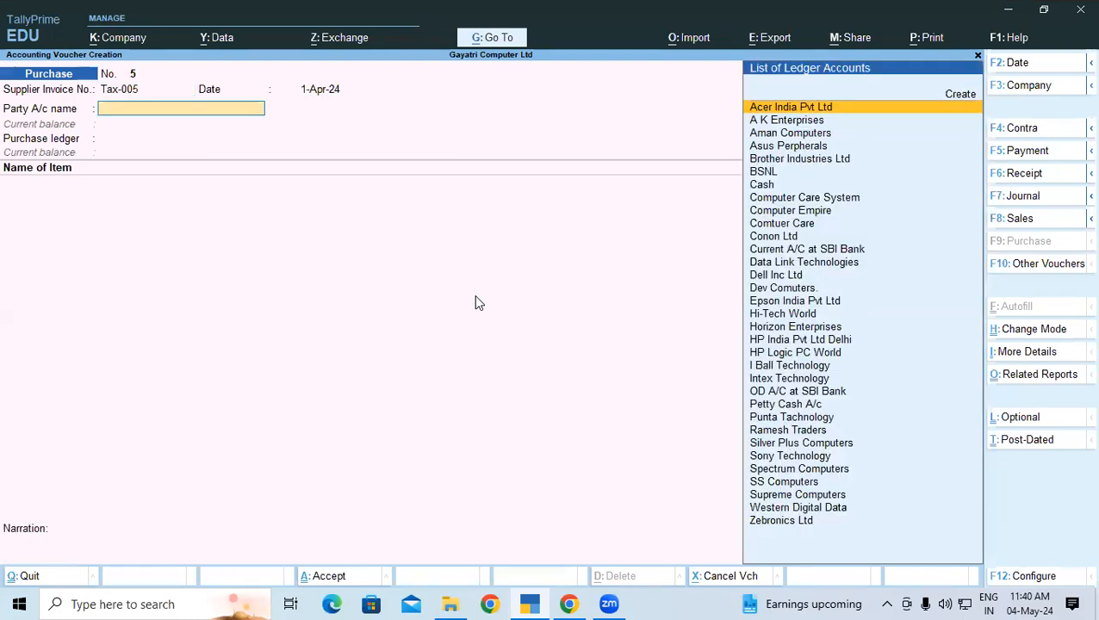
# - Choose Intex Technology as the party, keeping its default party details, and Purchase Local as the purchase ledger
pyautogui.hotkey('alt', 'Tab')
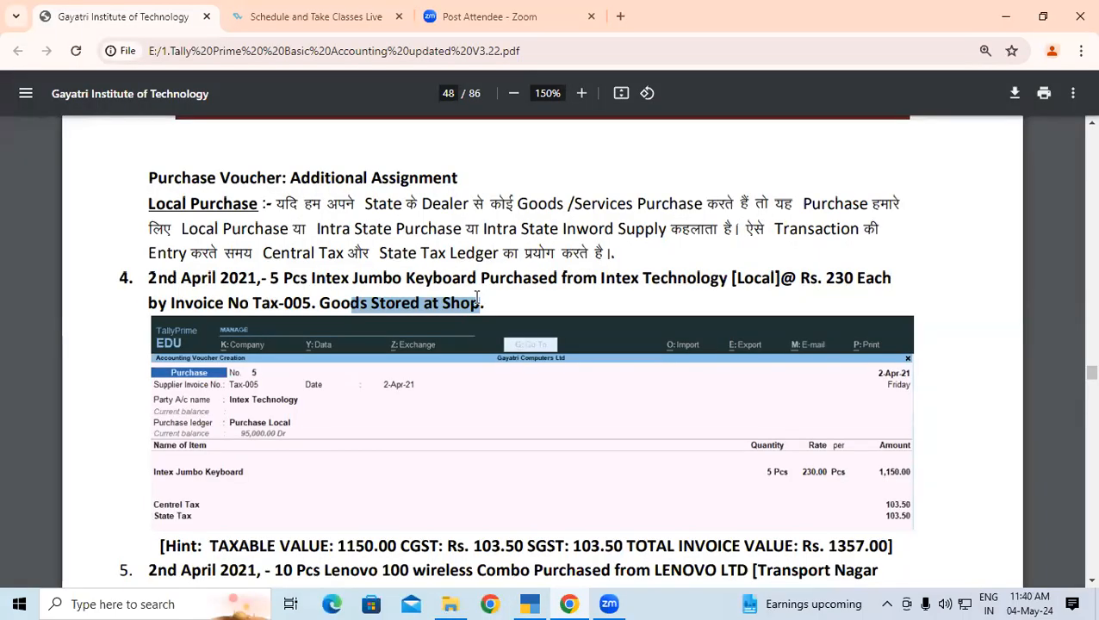
pyautogui.hotkey('alt', 'Tab')
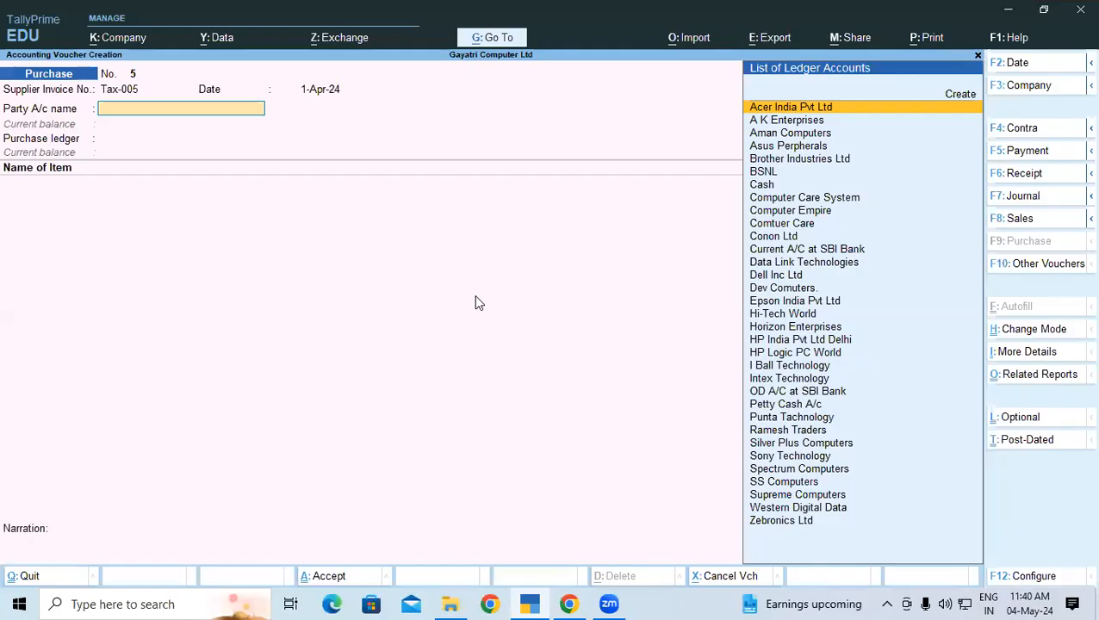
pyautogui.write('in')
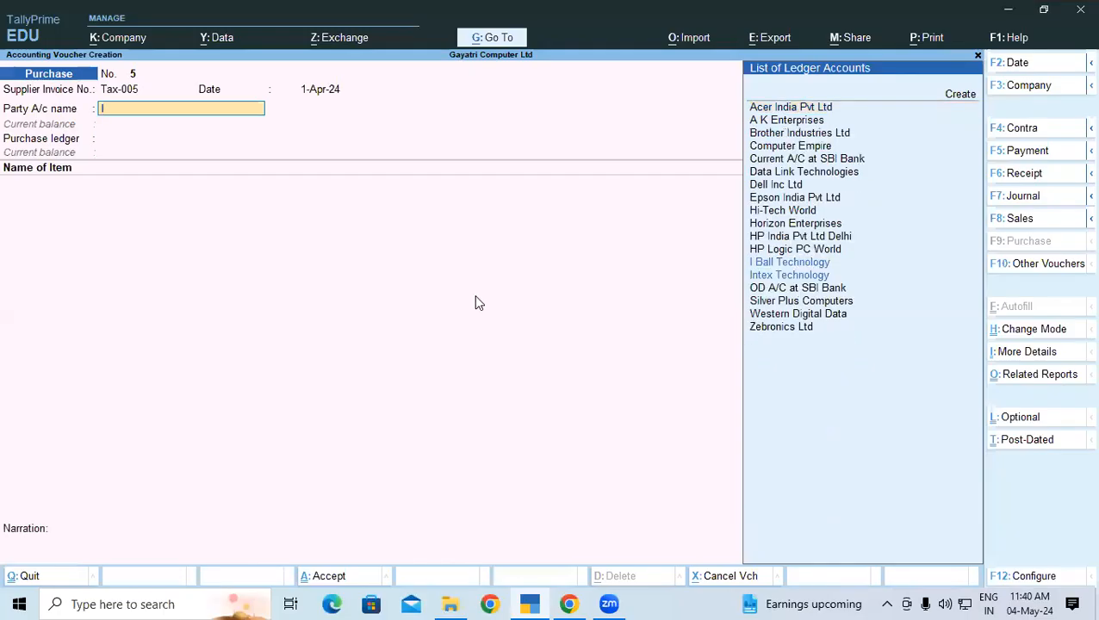
pyautogui.press('Return')
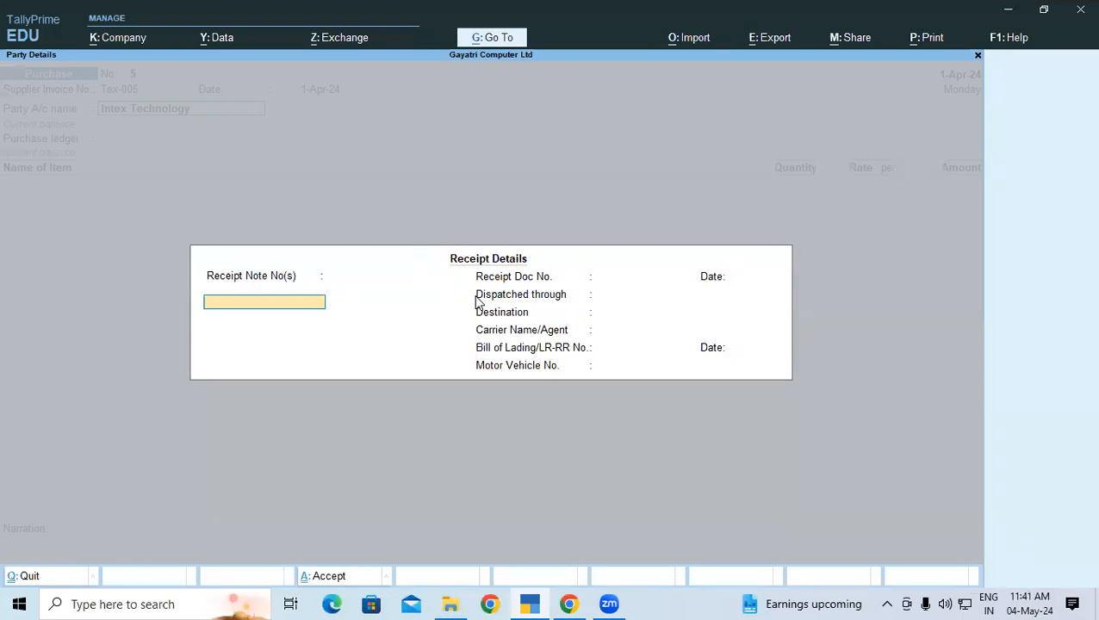
pyautogui.press('Escape')
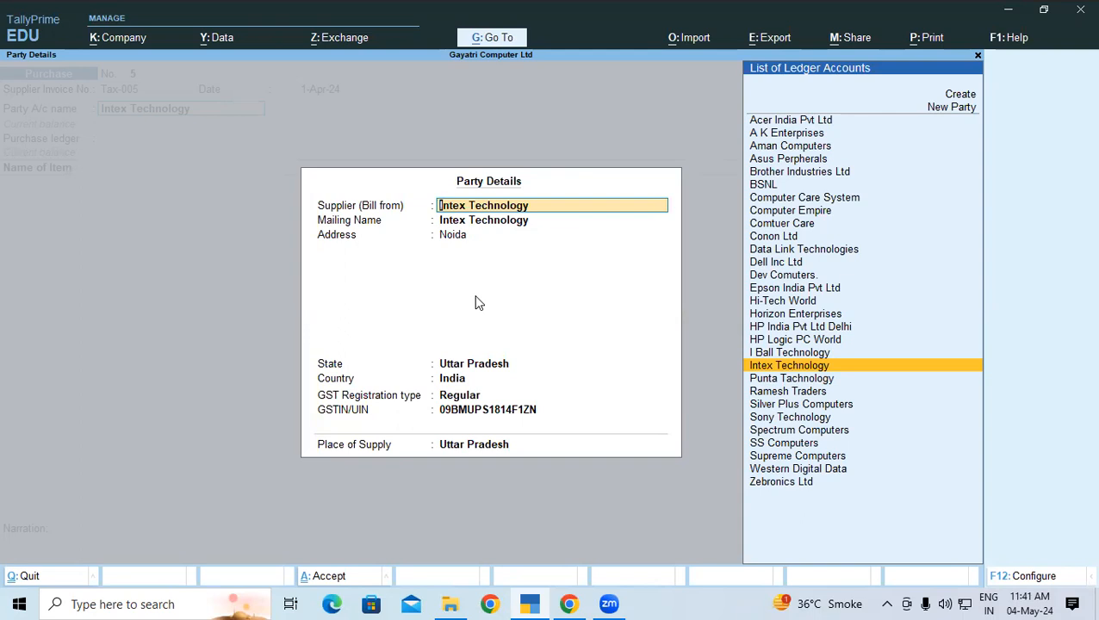
pyautogui.press('Return')
pyautogui.press('Return')
pyautogui.press('Return')
pyautogui.press('Return')
pyautogui.press('Return')
pyautogui.press('Return')
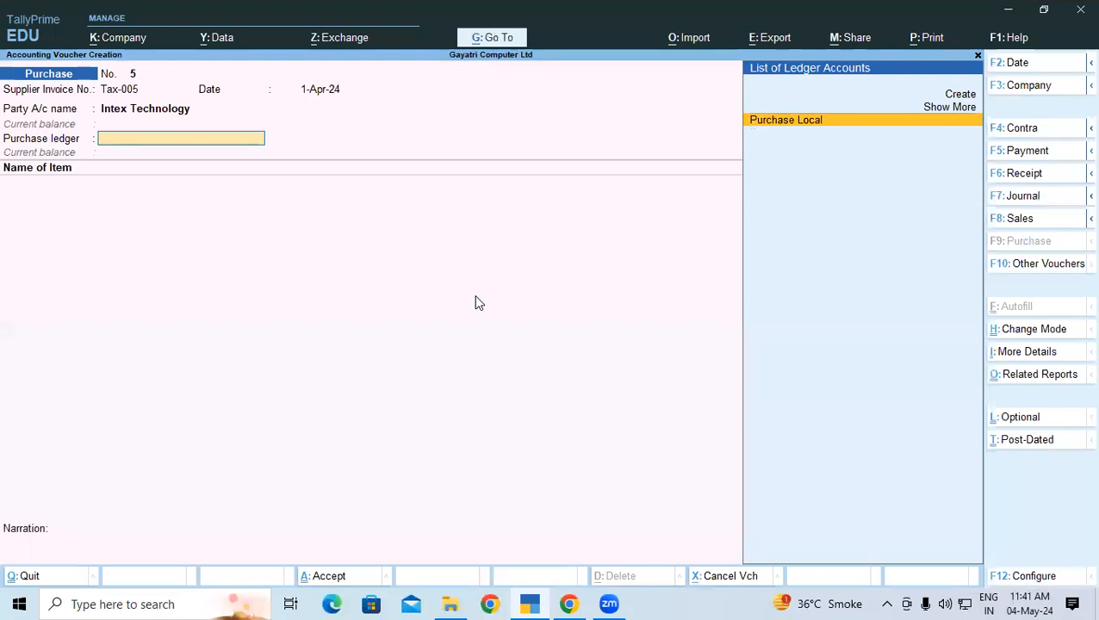
pyautogui.press('Return')
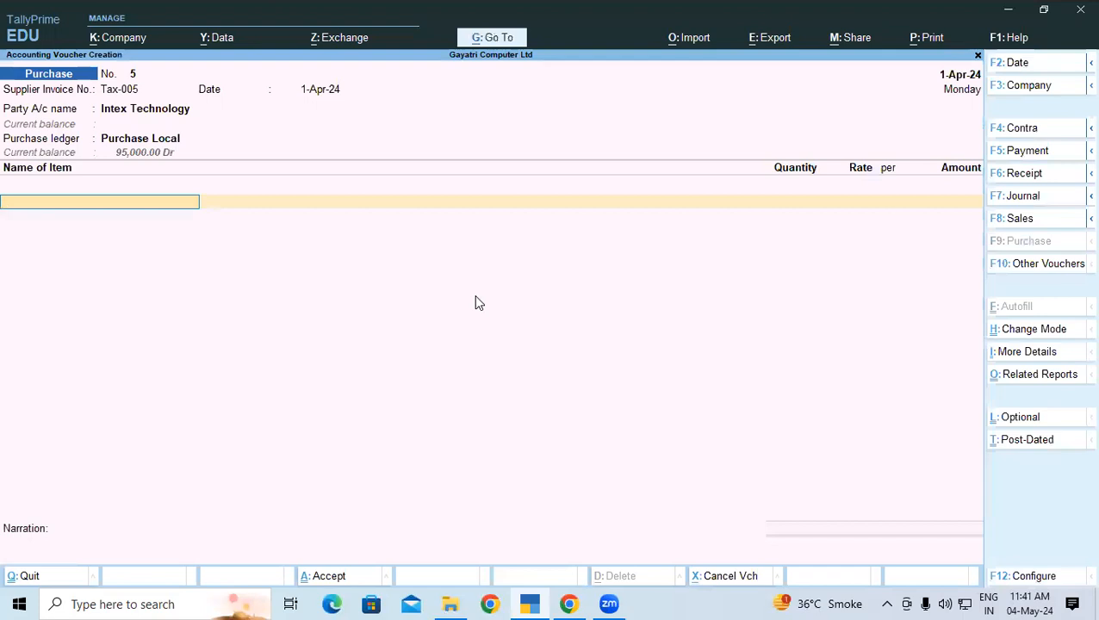
# - Add Intex Jumbo Keyboard as the voucher's stock item and allocate it to the Shop godown
pyautogui.write('In')
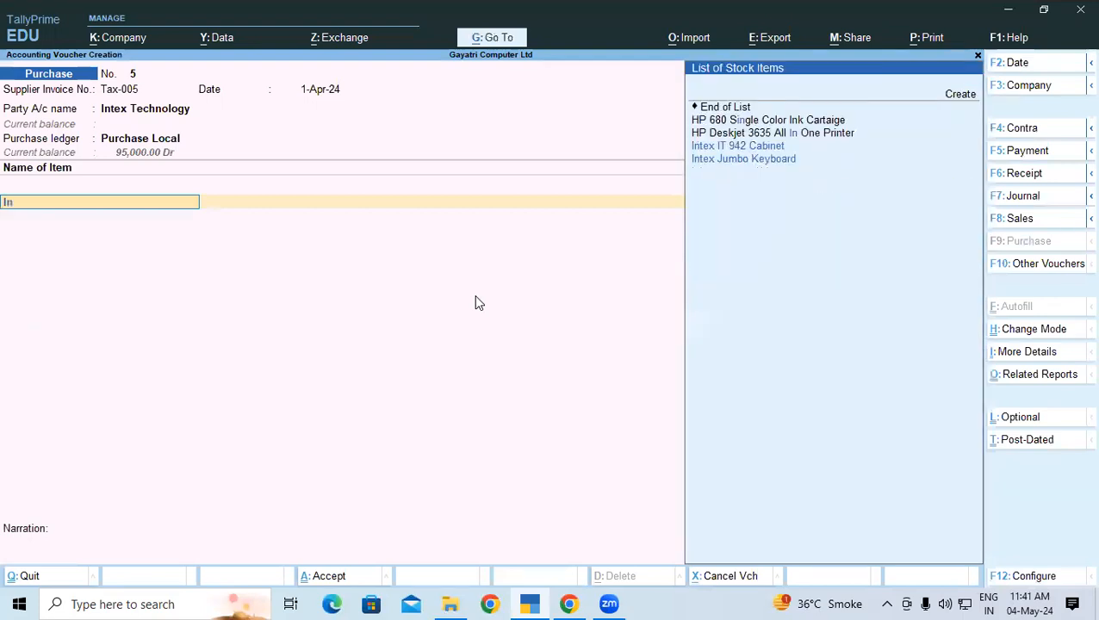
pyautogui.press('Down')
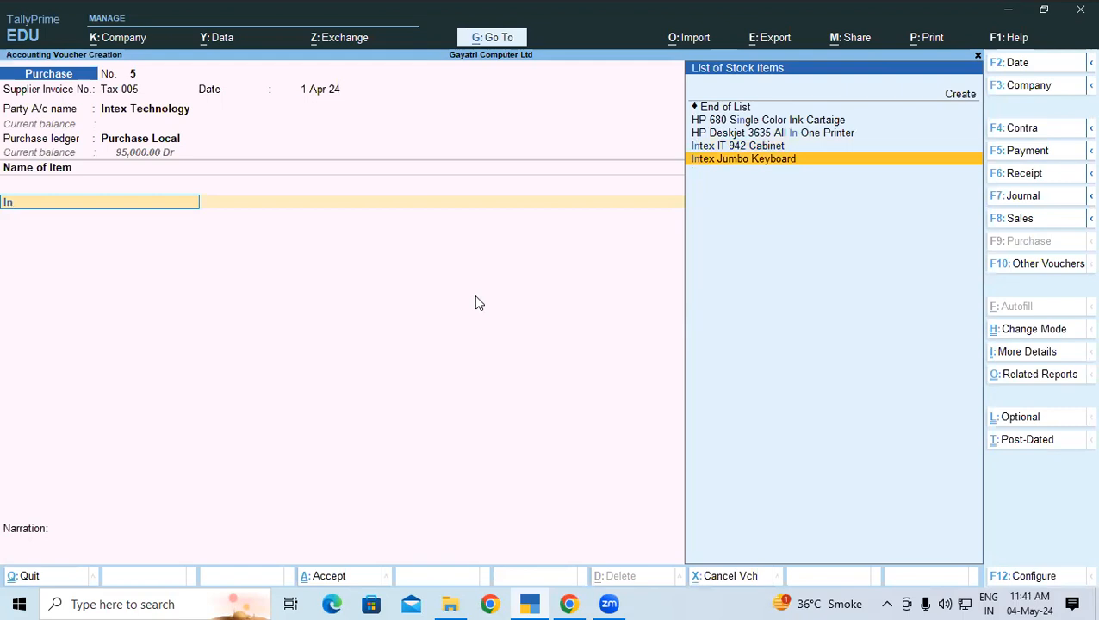
pyautogui.press('Return')
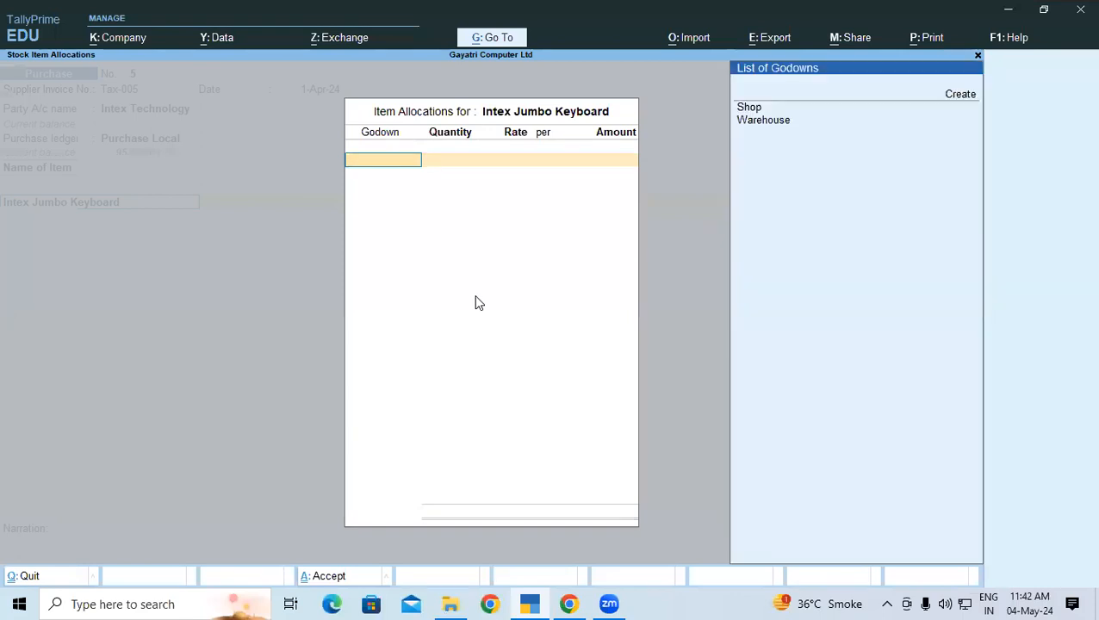
pyautogui.press('Down')
pyautogui.press('Return')
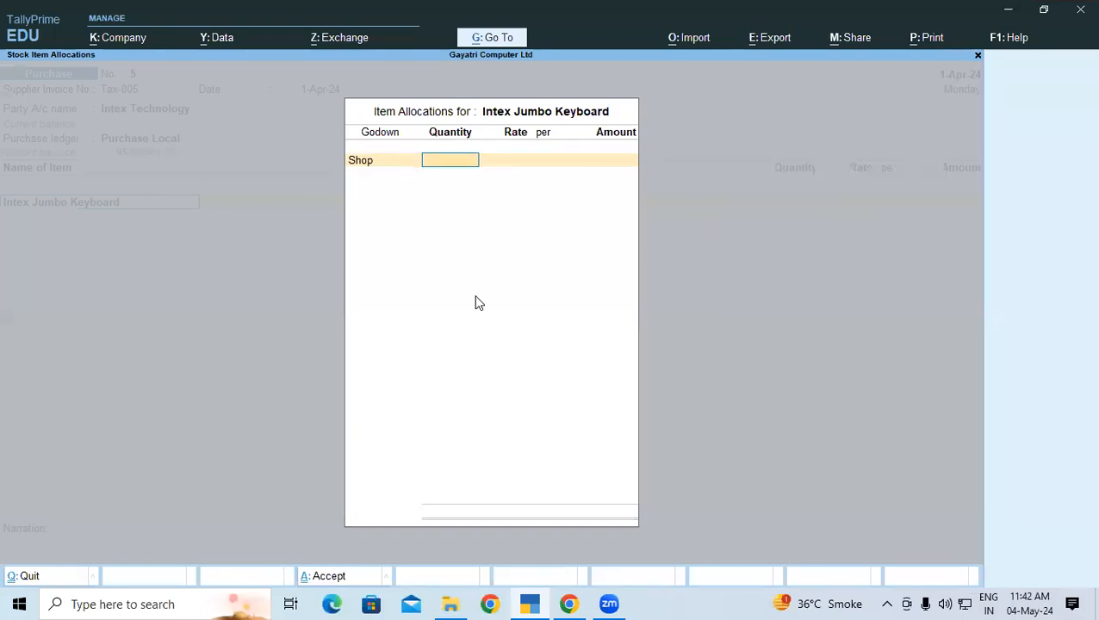
# - Set the Shop allocation to 5 Pcs at a rate of 230 per piece and accept the item line
pyautogui.write('5')
pyautogui.press('Return')
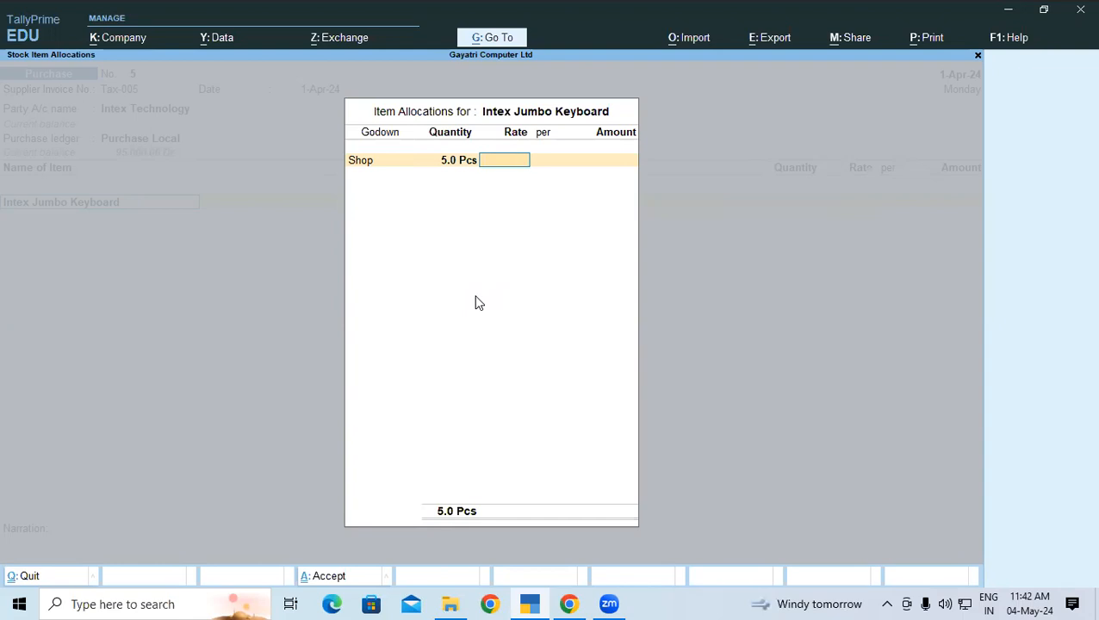
pyautogui.write('230')
pyautogui.press('Return')
pyautogui.press('Return')
pyautogui.press('Return')
pyautogui.press('Return')
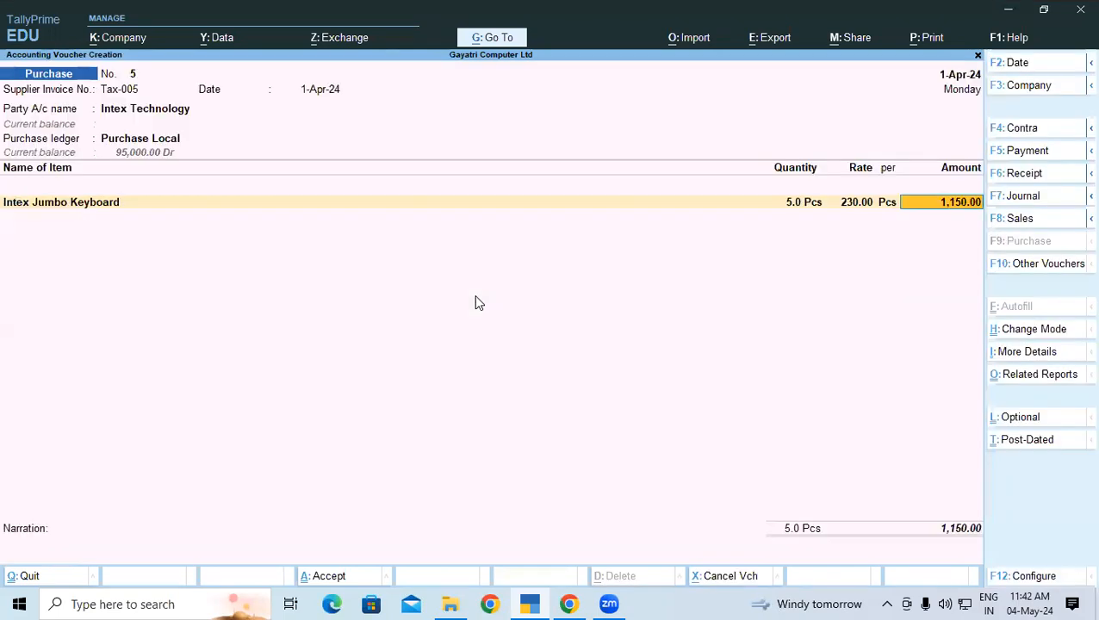
pyautogui.press('Return')
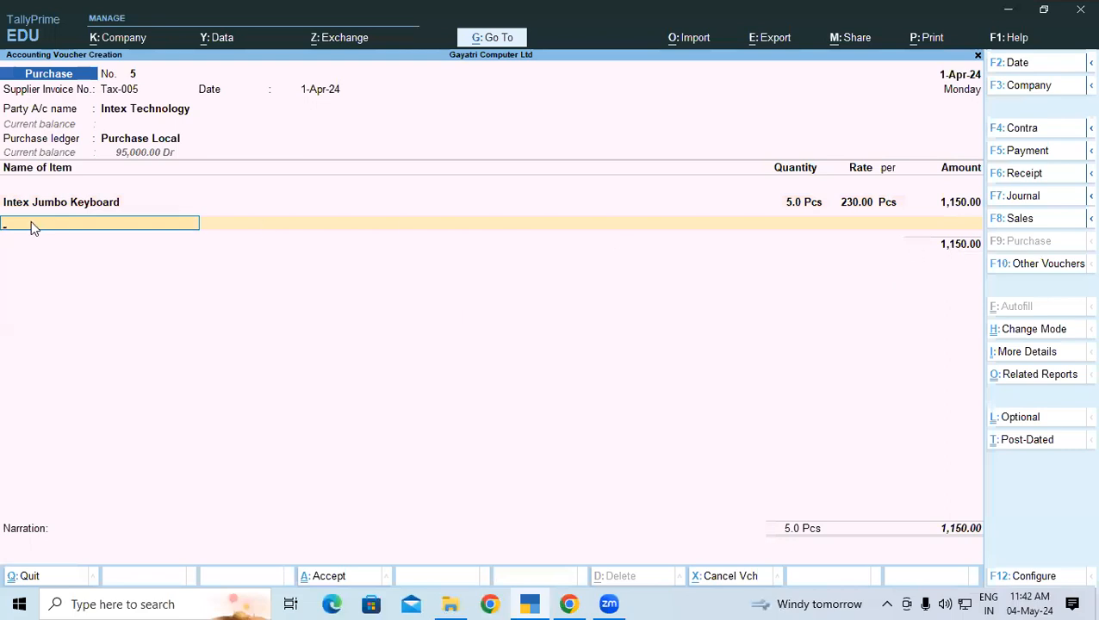
# - End the stock item list and add the Central Tax and State Tax ledgers below the keyboard line
pyautogui.write('Ce')
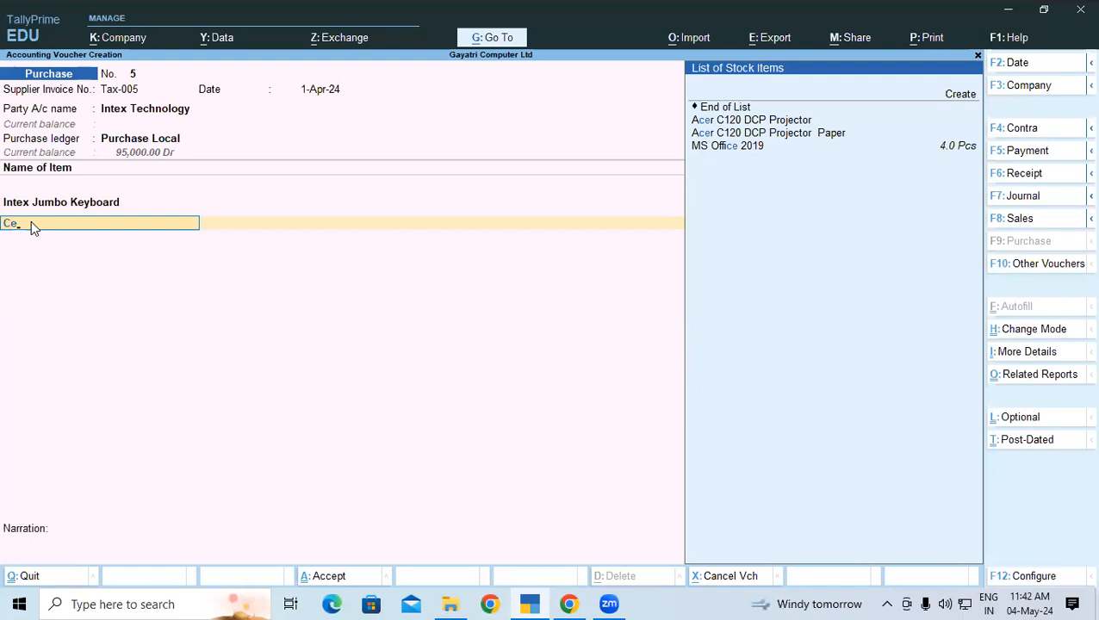
pyautogui.click(733, 109)
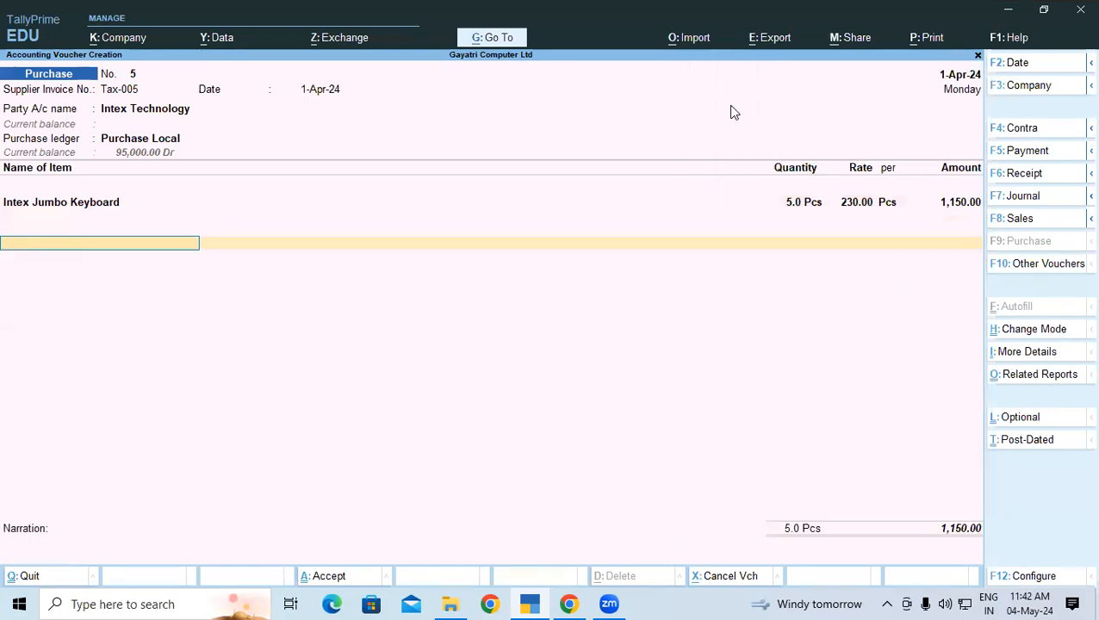
pyautogui.write('Ce')
pyautogui.press('Return')
pyautogui.press('Return')
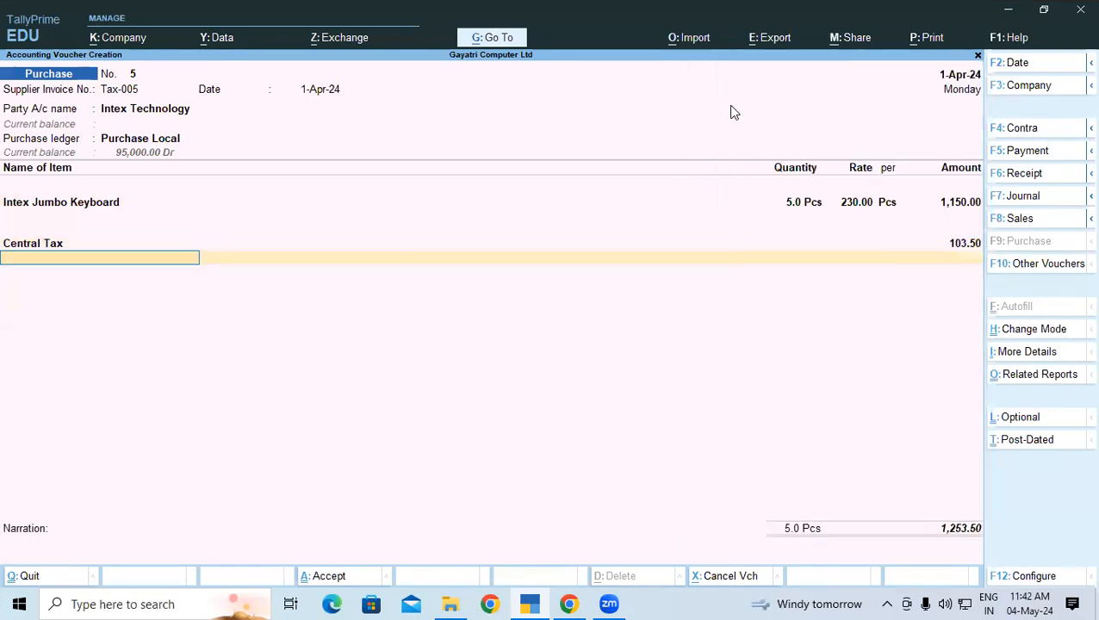
pyautogui.write('St')
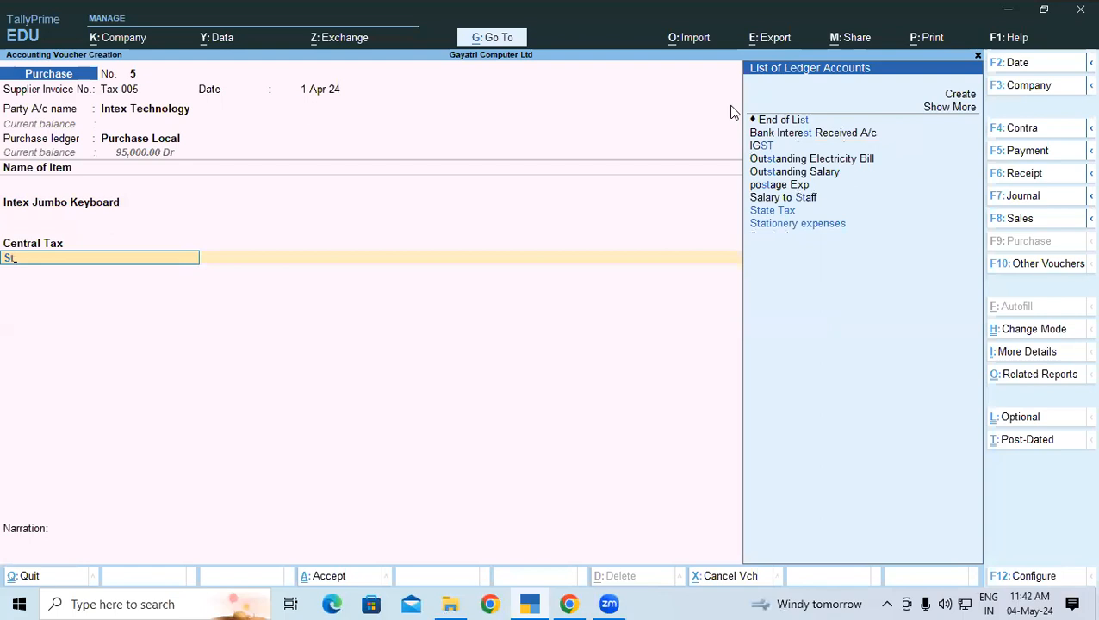
pyautogui.press('Return')
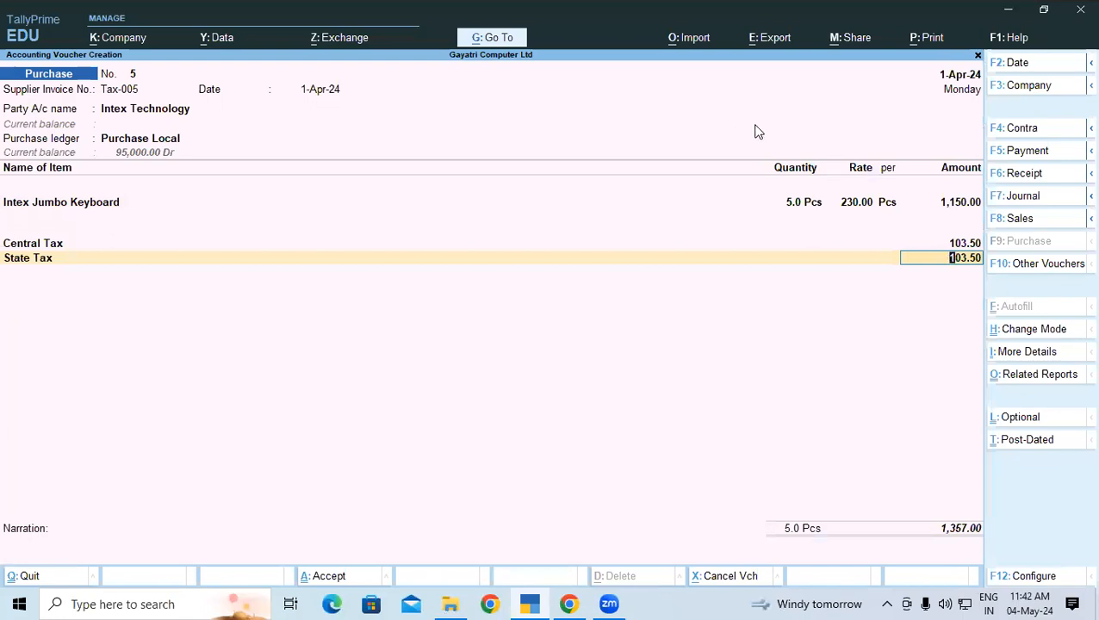
# - Compare the voucher's taxable value, CGST, SGST and invoice total with assignment 4's hint in the Chrome PDF, returning to TallyPrime
pyautogui.click(569, 604)
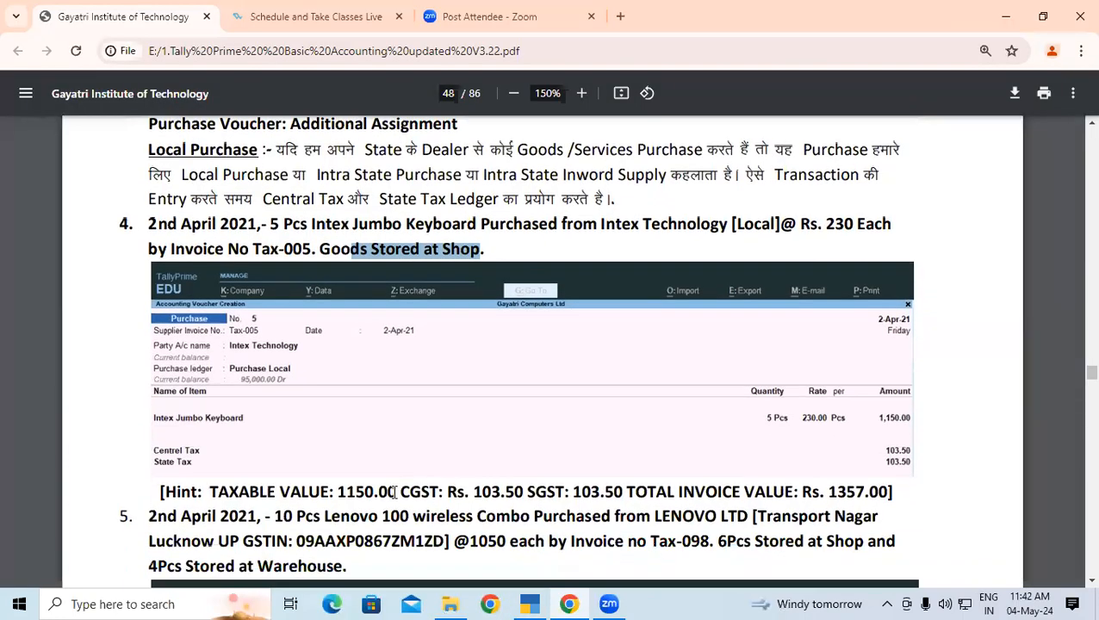
pyautogui.moveTo(335, 491); pyautogui.dragTo(371, 493)
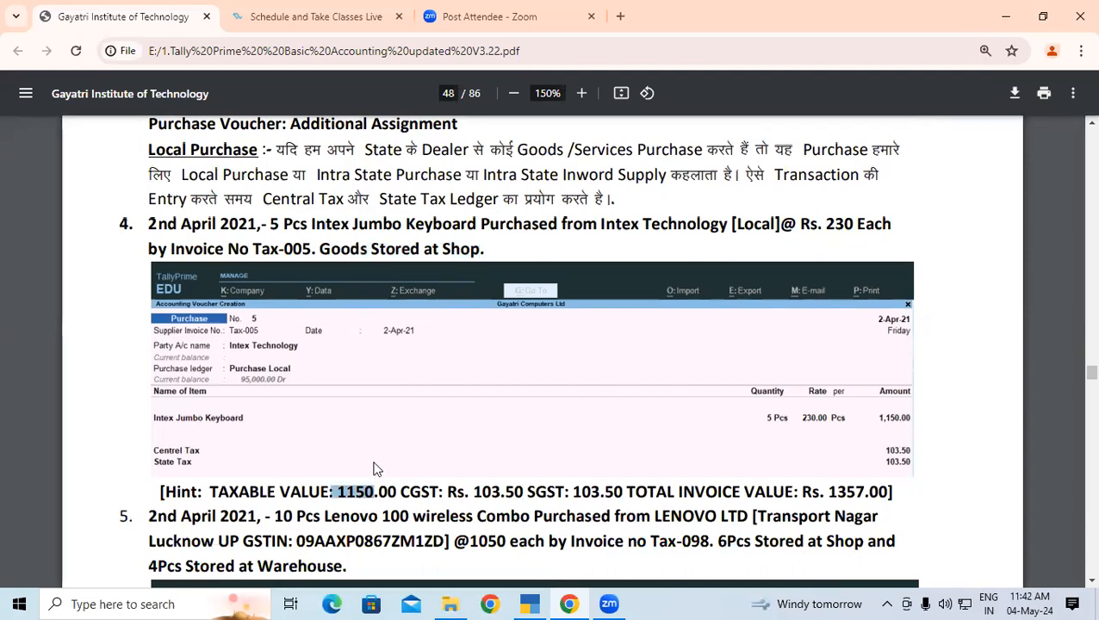
pyautogui.click(529, 604)
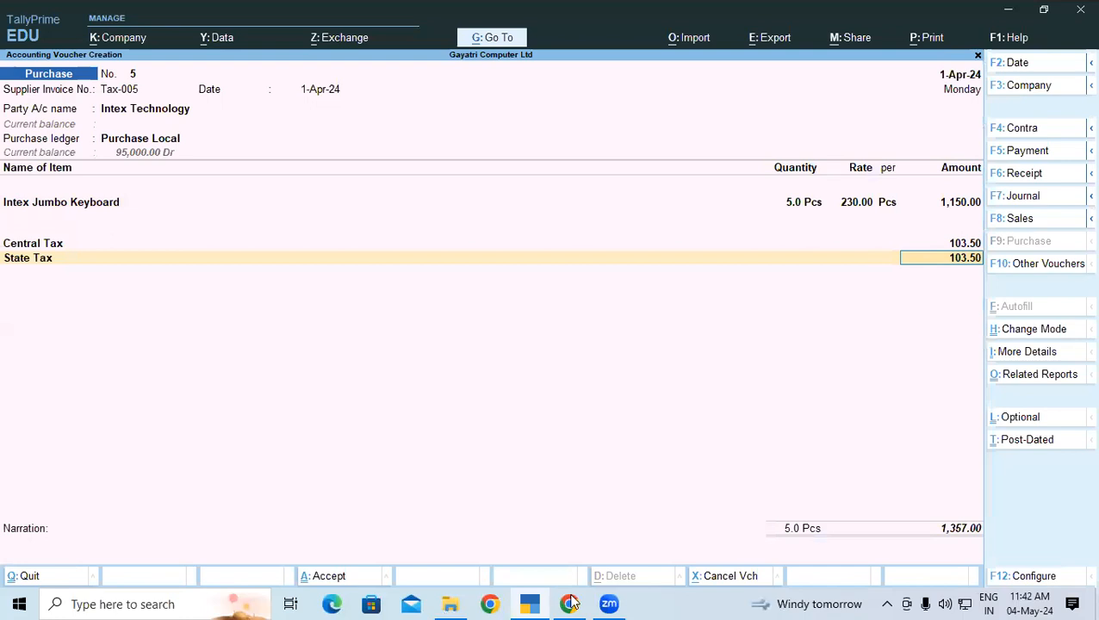
pyautogui.hotkey('alt', 'Tab')
pyautogui.moveTo(400, 465); pyautogui.dragTo(459, 465)
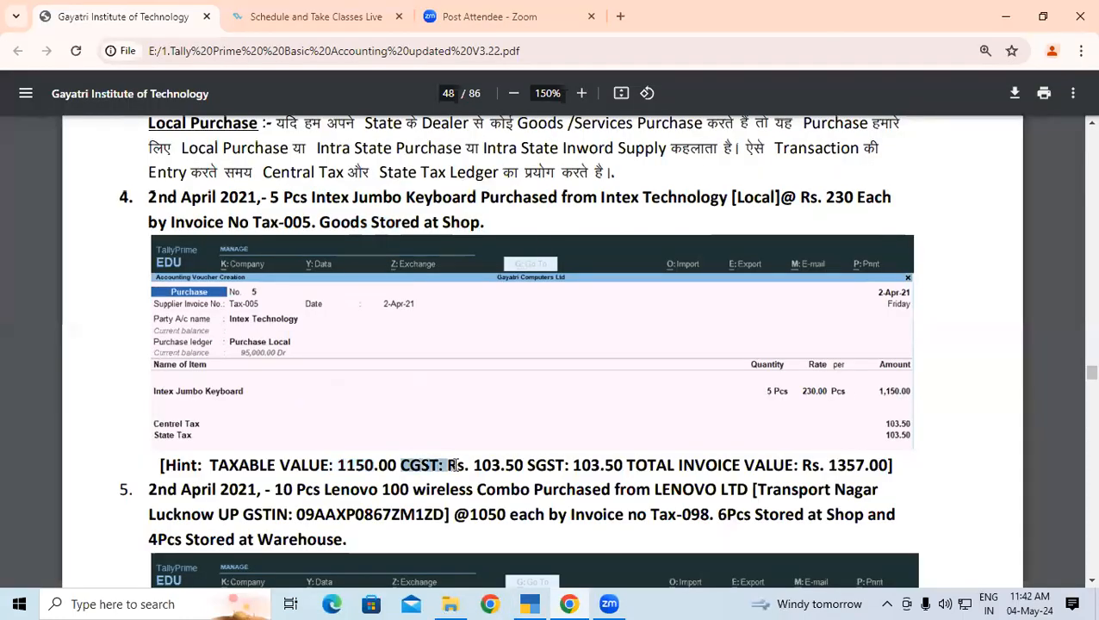
pyautogui.click(475, 465)
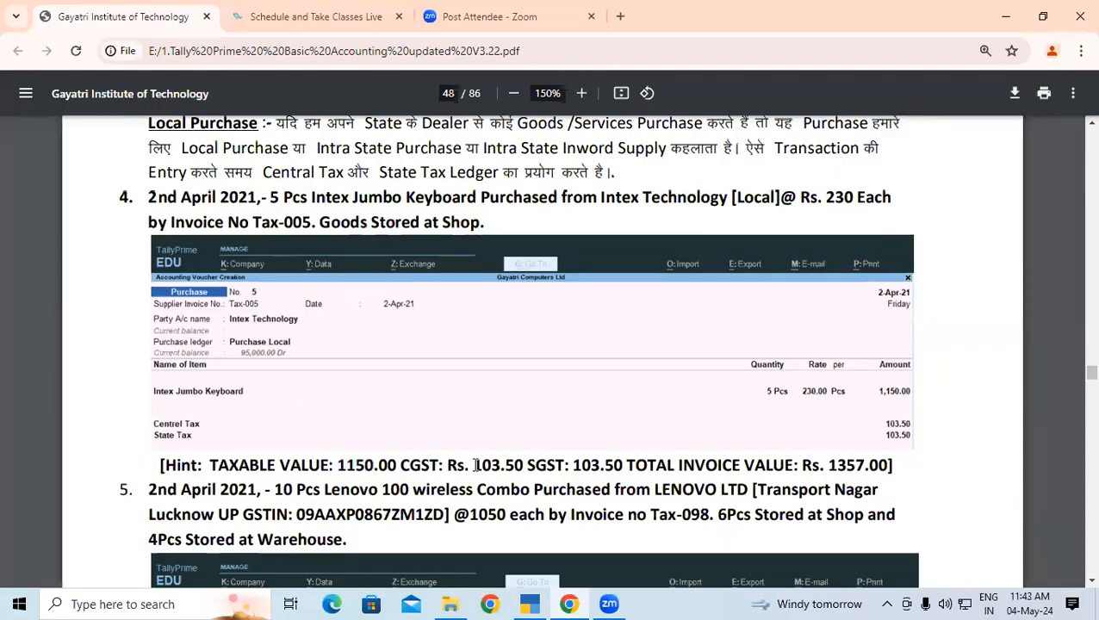
pyautogui.moveTo(474, 465); pyautogui.dragTo(514, 466)
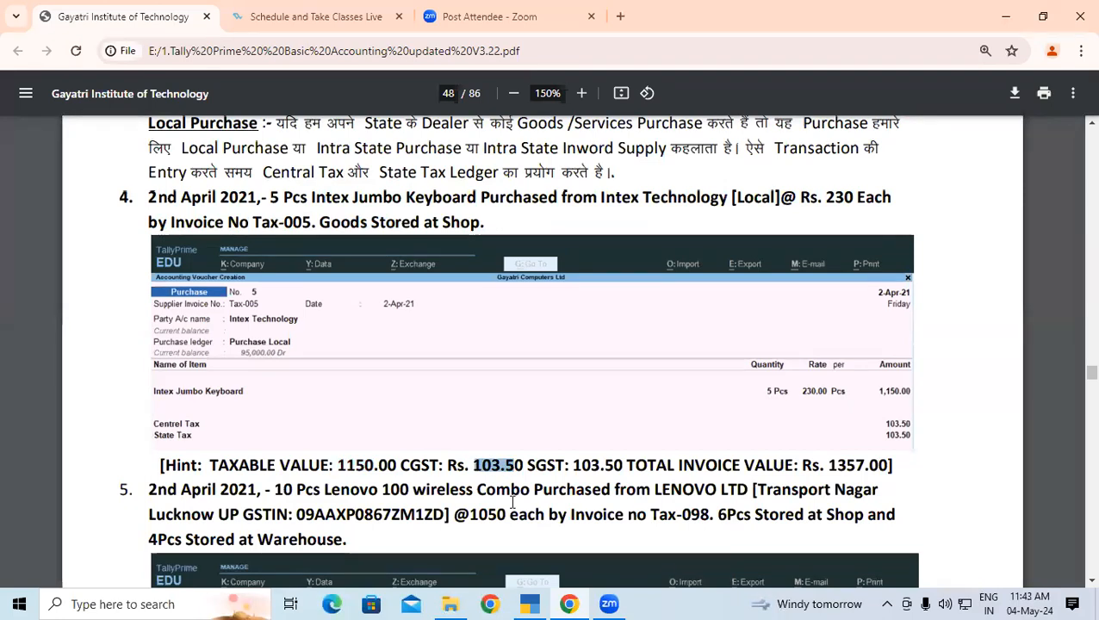
pyautogui.click(532, 604)
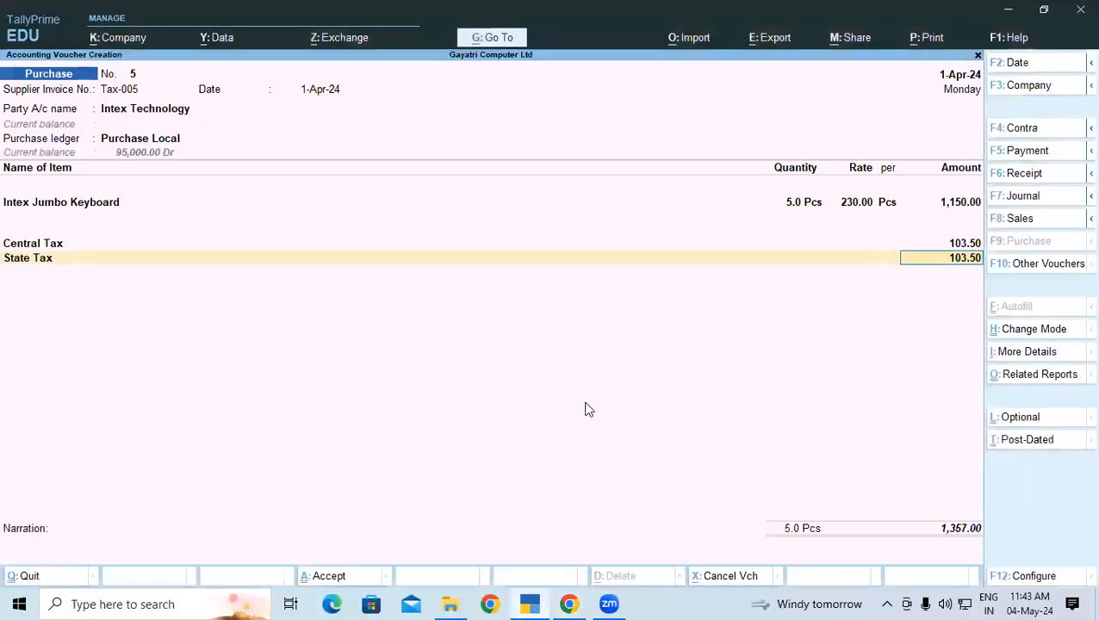
pyautogui.click(569, 604)
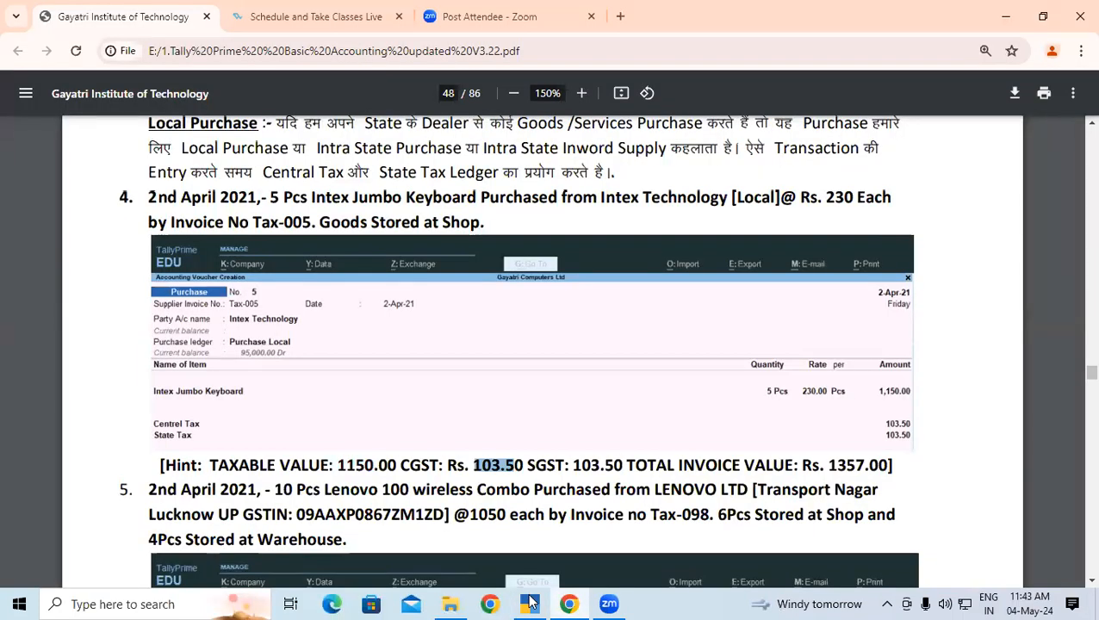
pyautogui.hotkey('alt', 'Tab')
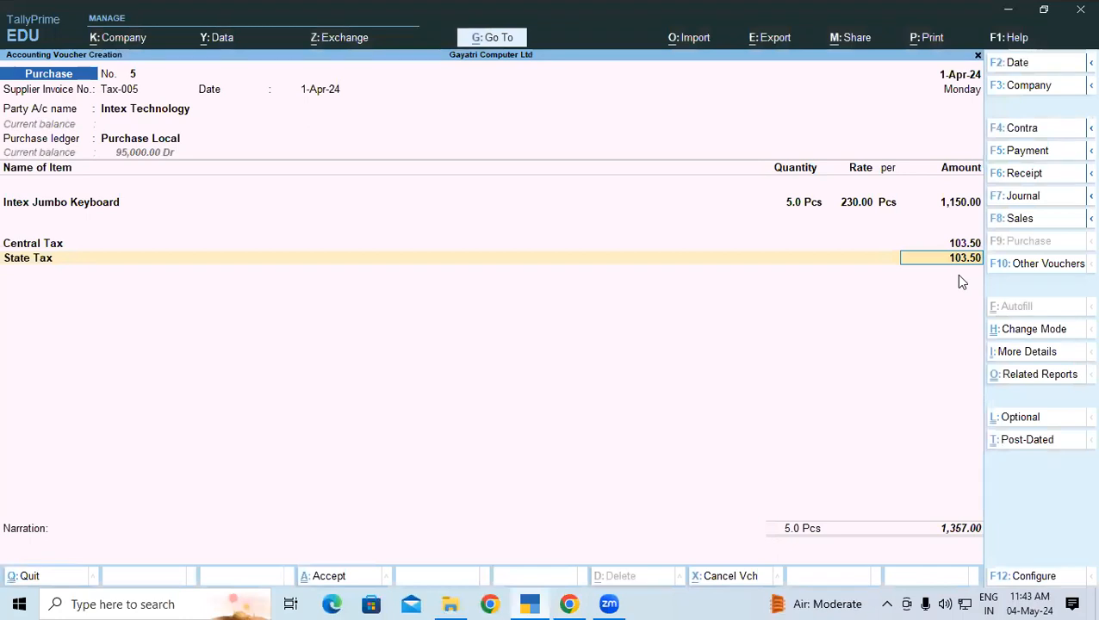
pyautogui.click(567, 604)
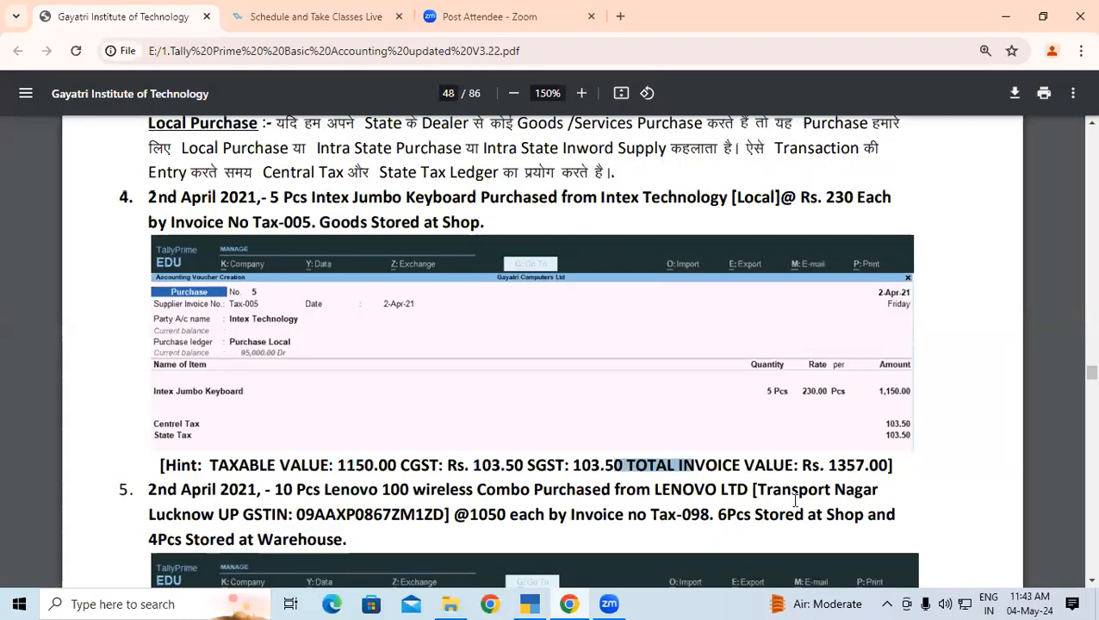
pyautogui.click(543, 603)
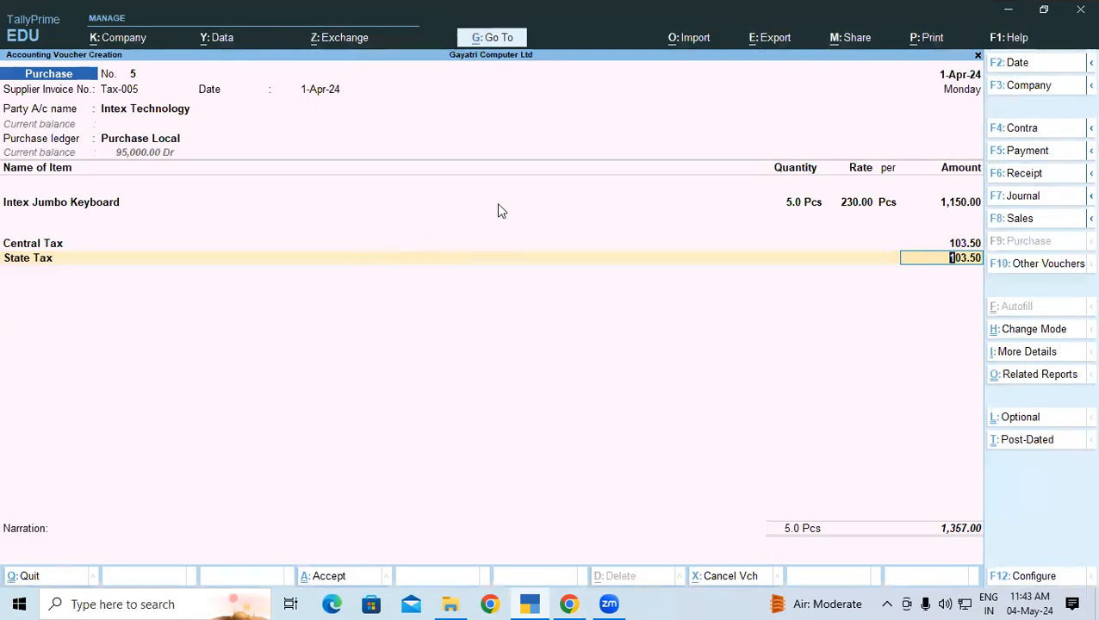
# - Record Intex Technology's bill as New Ref Tax-005 for the full amount and save the purchase voucher without a narration
pyautogui.press('Return')
pyautogui.press('Return')
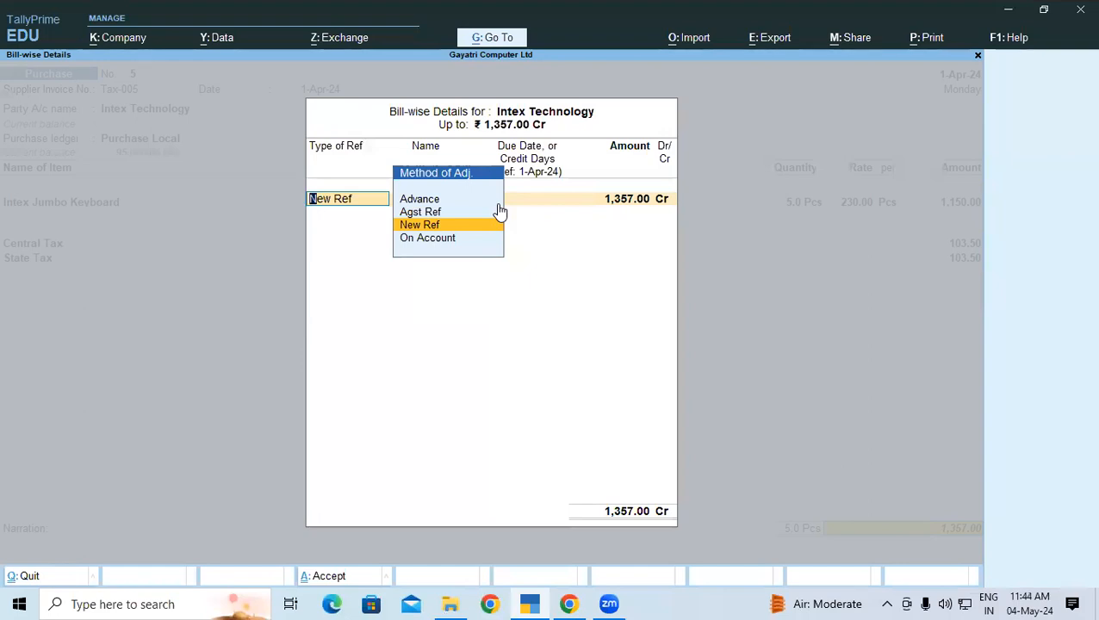
pyautogui.click(423, 227)
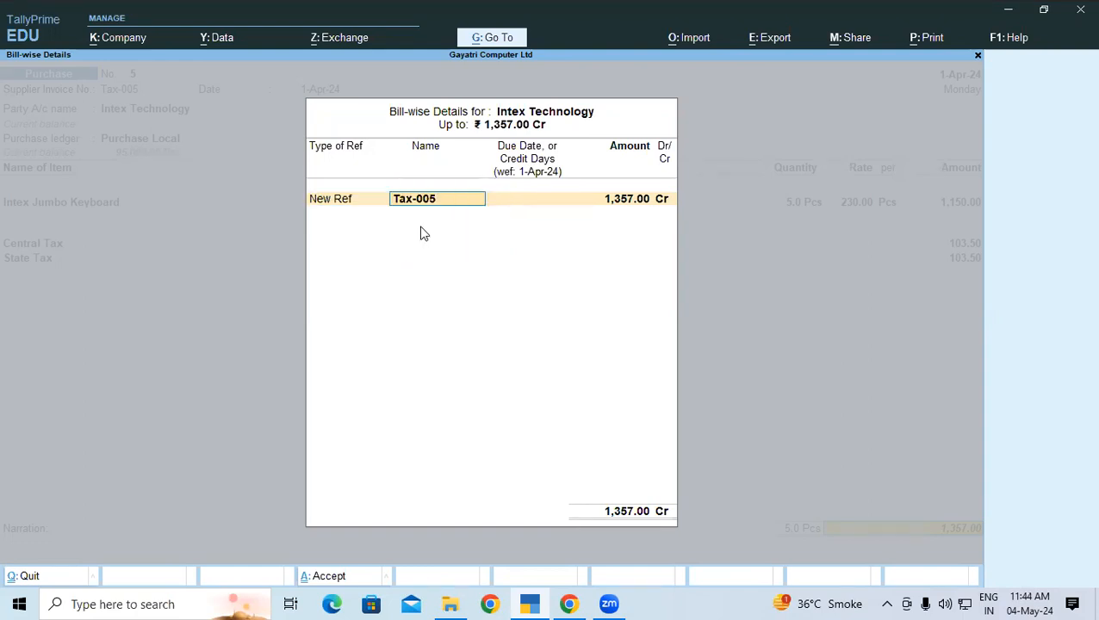
pyautogui.press('Return')
pyautogui.press('Return')
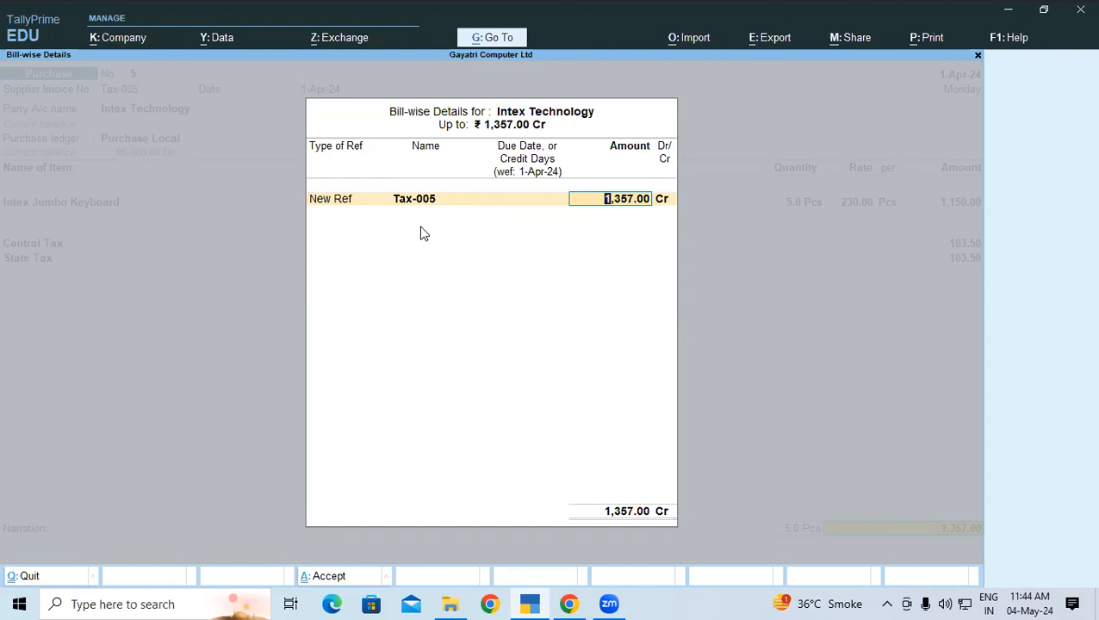
pyautogui.press('Return')
pyautogui.press('Return')
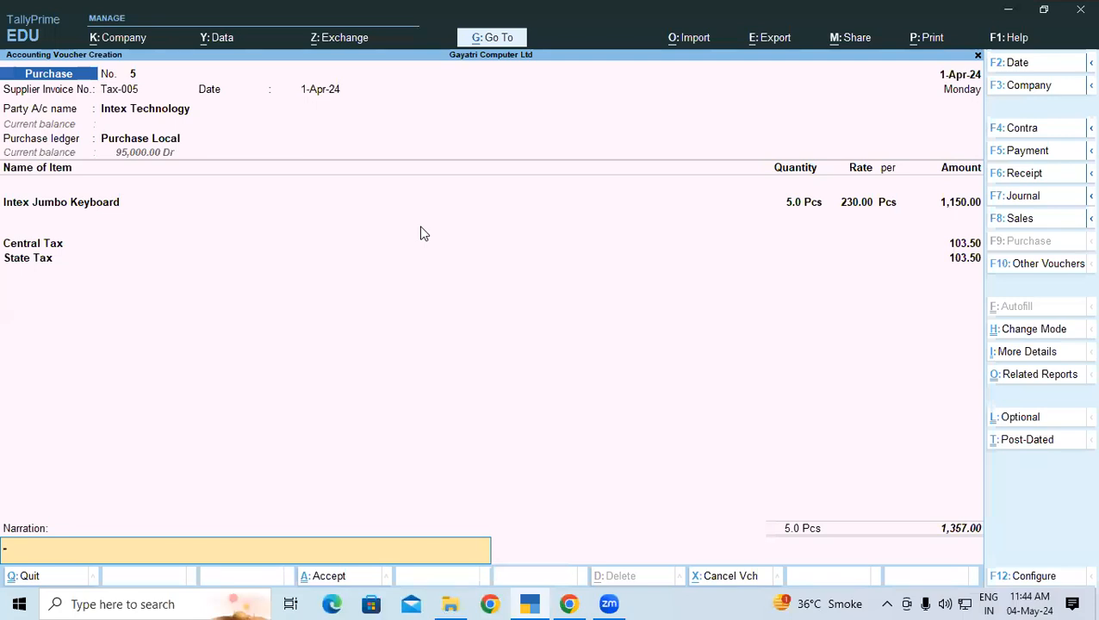
pyautogui.press('Return')
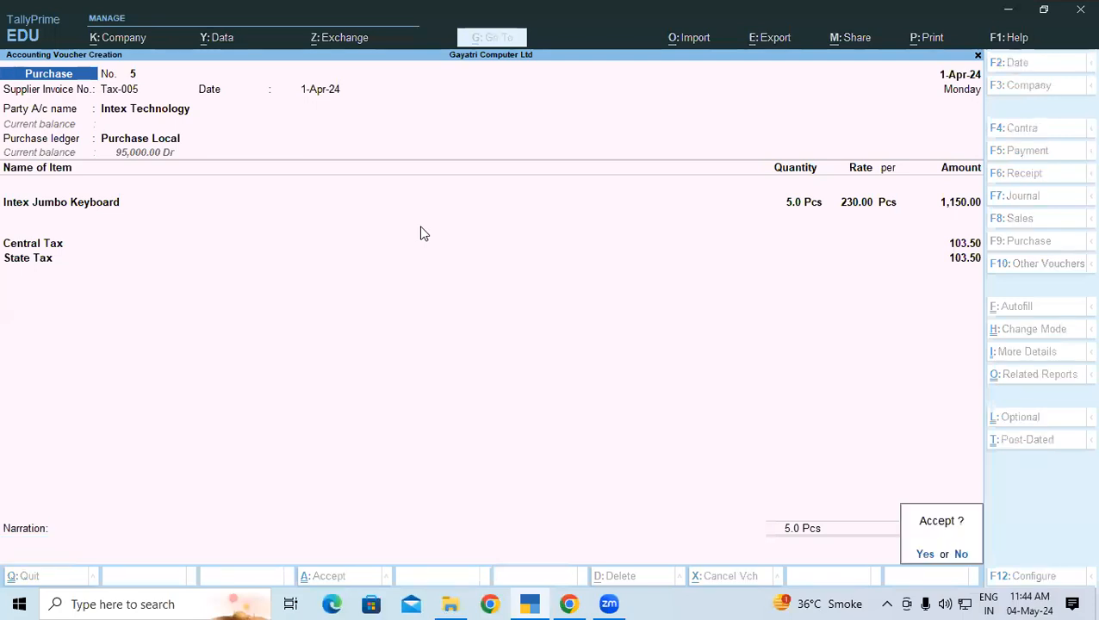
pyautogui.press('Return')
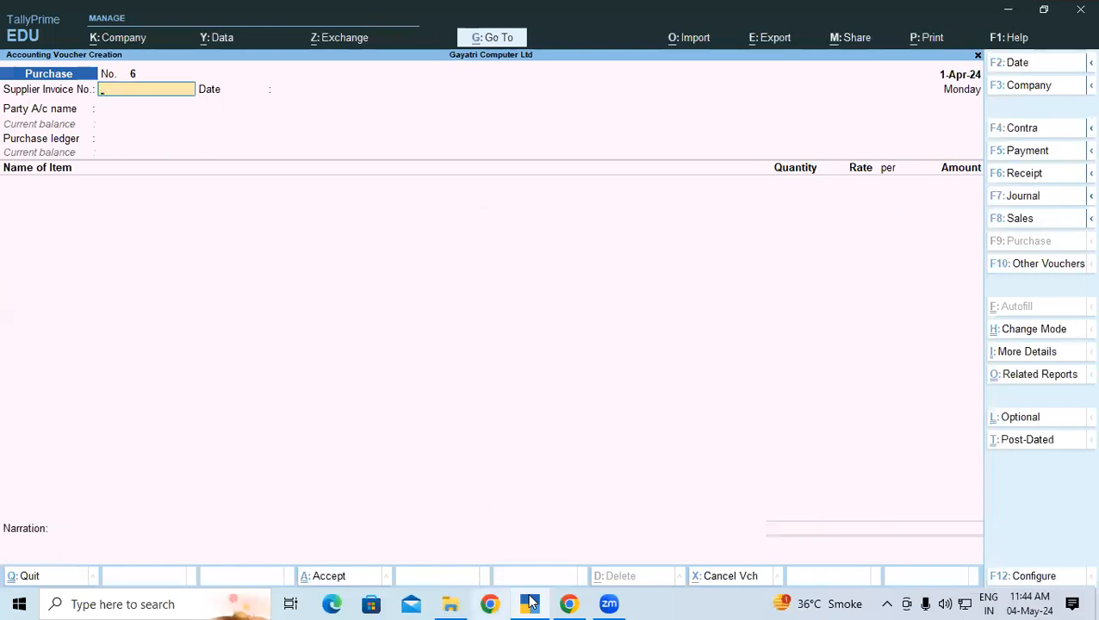
# - Switch to the assignment PDF in Chrome and review the text of assignment 4, its hint and assignment 5
pyautogui.click(568, 604)
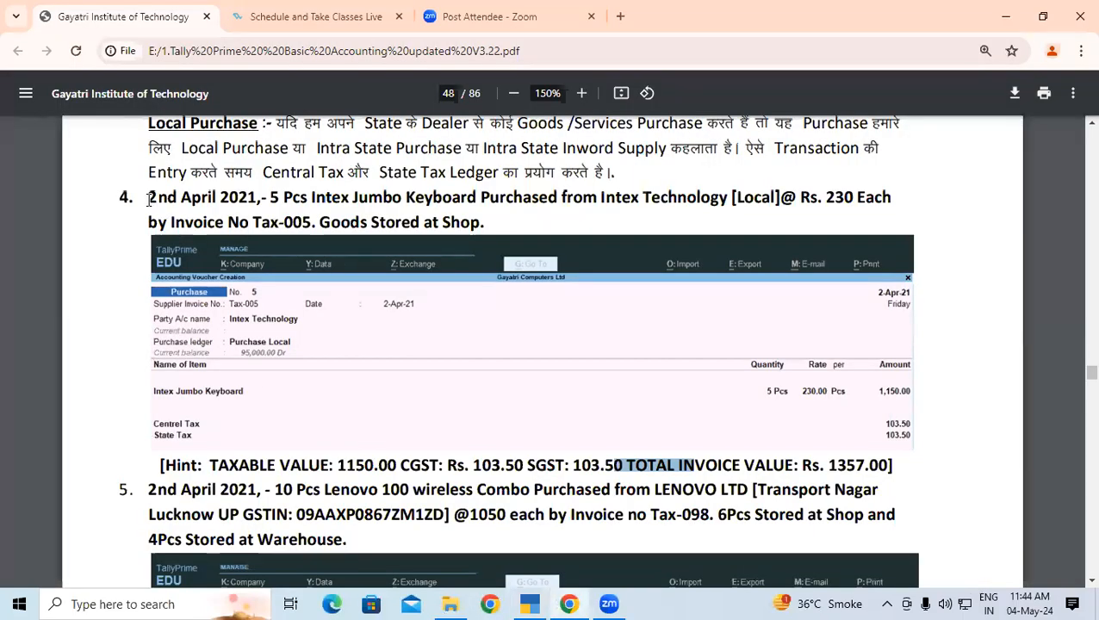
pyautogui.moveTo(181, 196); pyautogui.dragTo(249, 222)
pyautogui.scroll(-1, 564, 379)
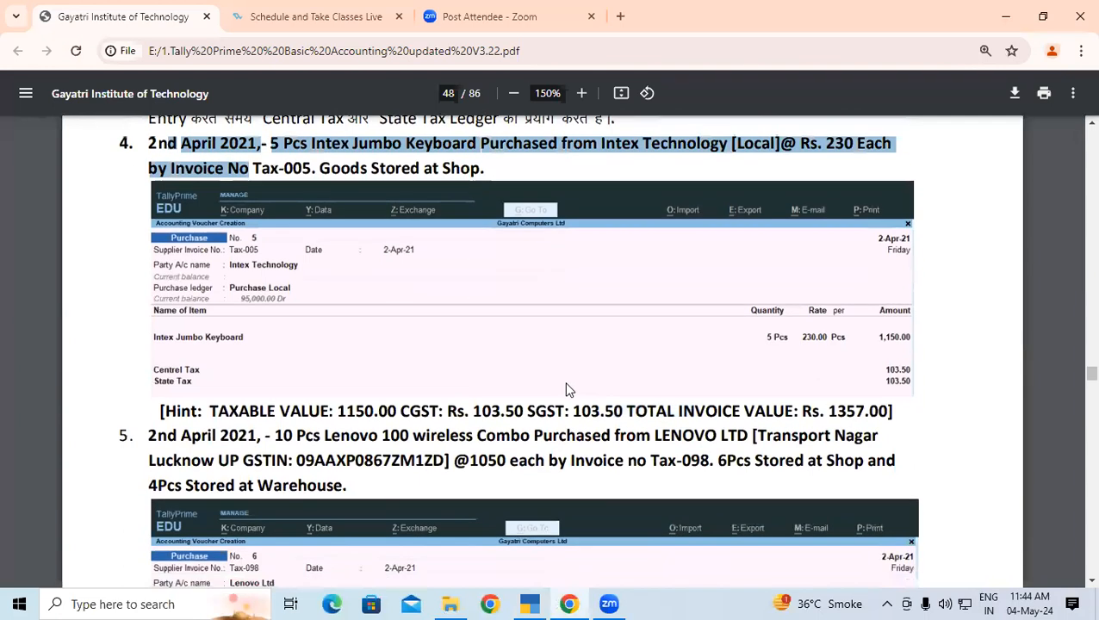
pyautogui.moveTo(162, 411); pyautogui.dragTo(343, 491)
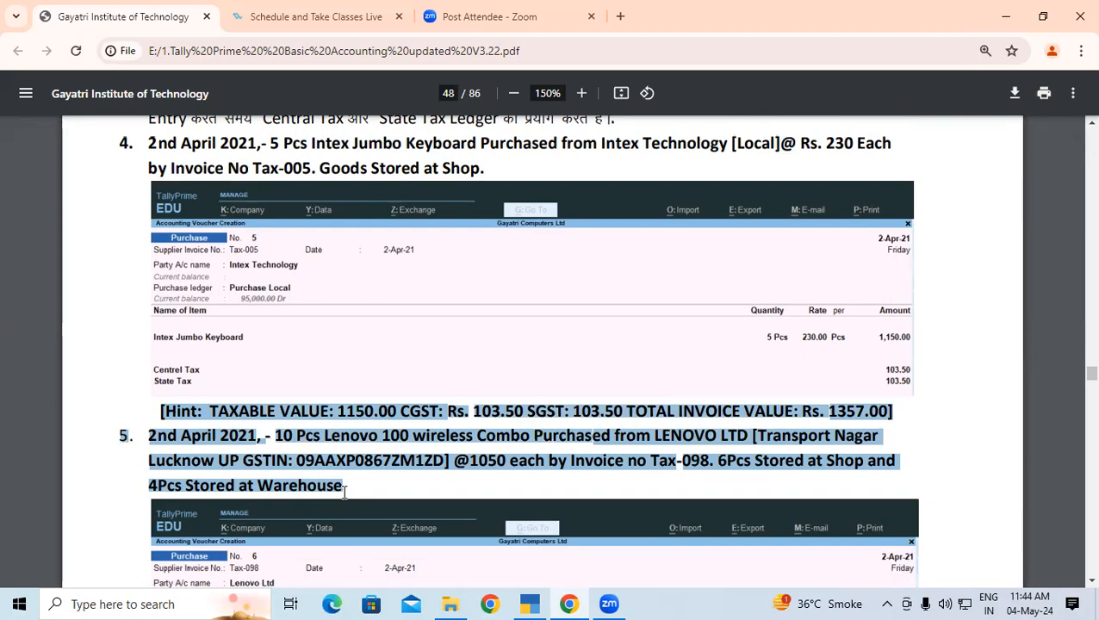
# - Find the party list on page 47 of the PDF and examine its party type column
pyautogui.scroll(10, 355, 516)
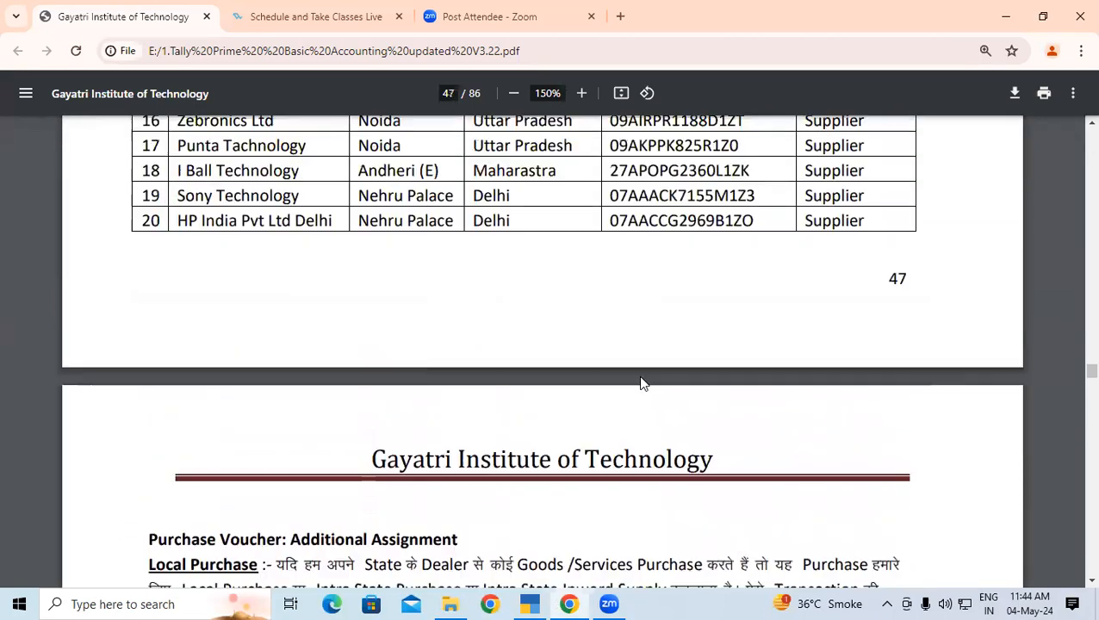
pyautogui.scroll(3, 764, 274)
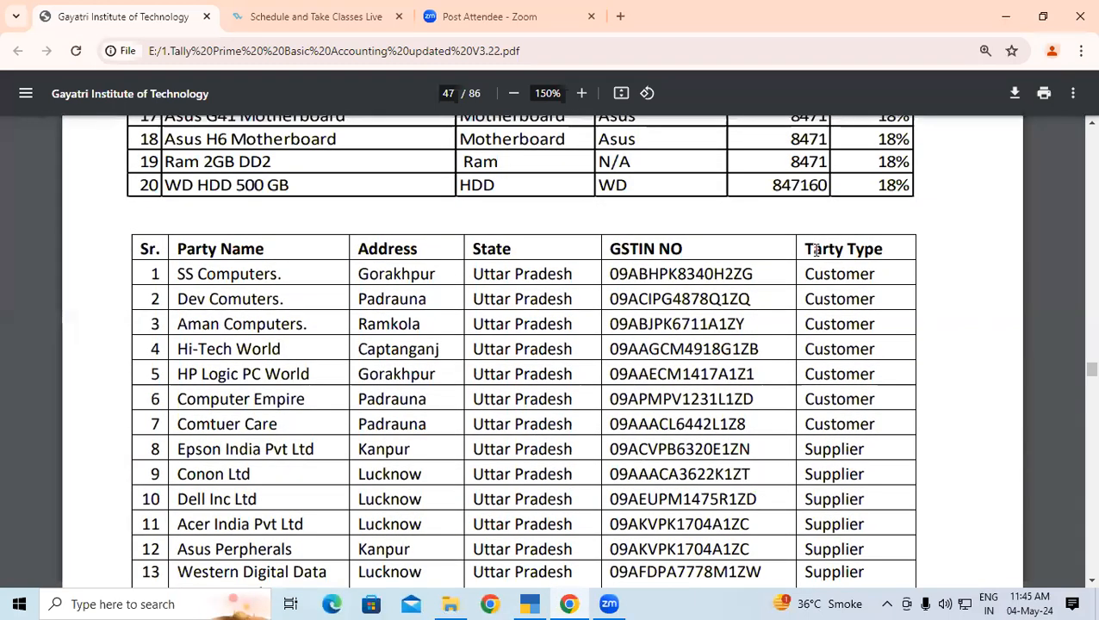
pyautogui.moveTo(809, 251); pyautogui.dragTo(883, 249)
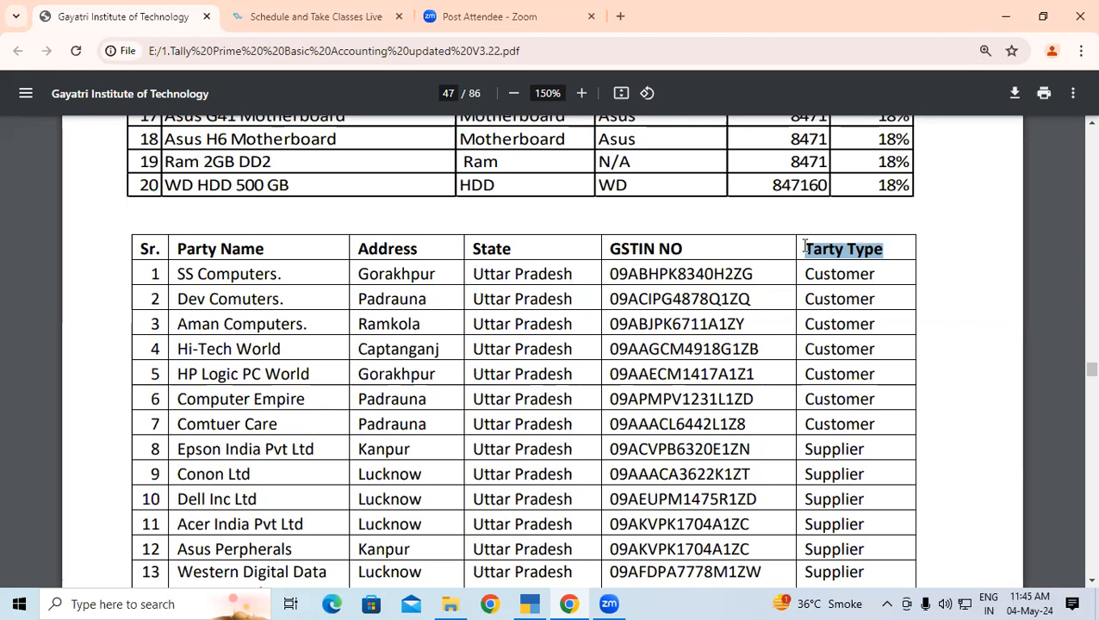
# - Highlight the party list's details on page 47 of the PDF and assignment 5's full Lenovo purchase text on page 48
pyautogui.scroll(-1, 380, 280)
pyautogui.moveTo(177, 247); pyautogui.dragTo(883, 504)
pyautogui.scroll(-2, 862, 504)
pyautogui.scroll(-4, 583, 356)
pyautogui.scroll(-4, 583, 356)
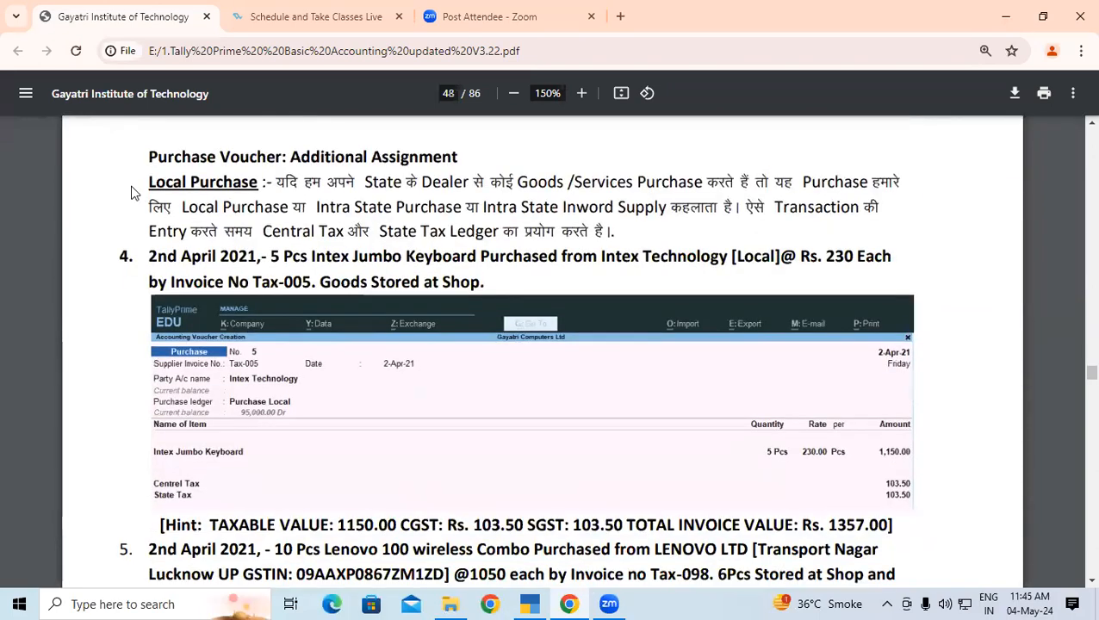
pyautogui.scroll(-3, 539, 292)
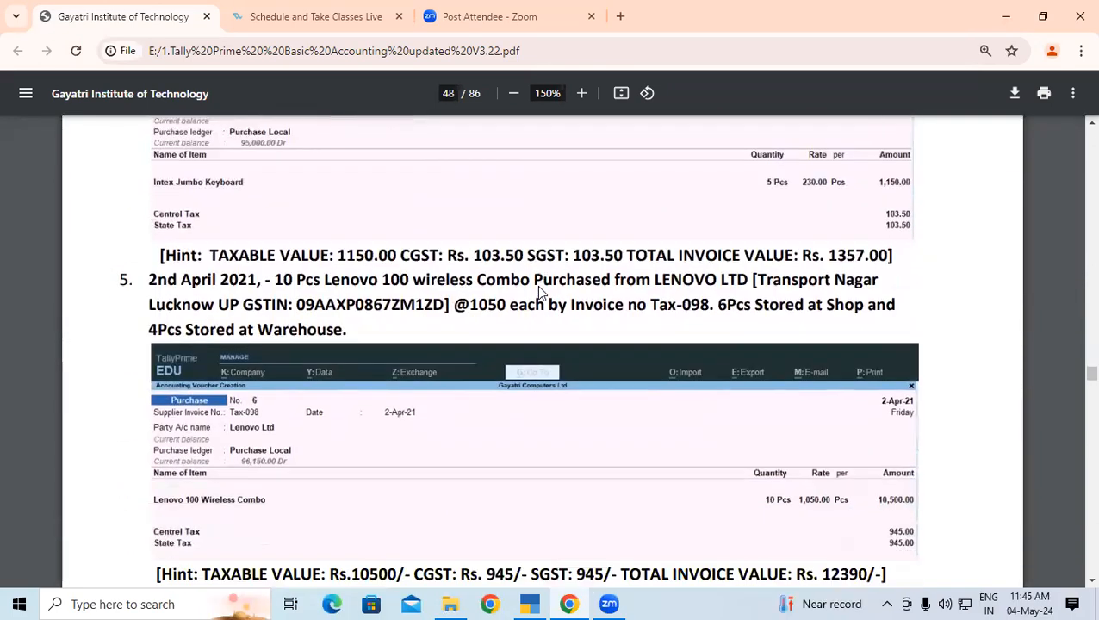
pyautogui.scroll(-1, 537, 285)
pyautogui.moveTo(148, 226); pyautogui.dragTo(369, 294)
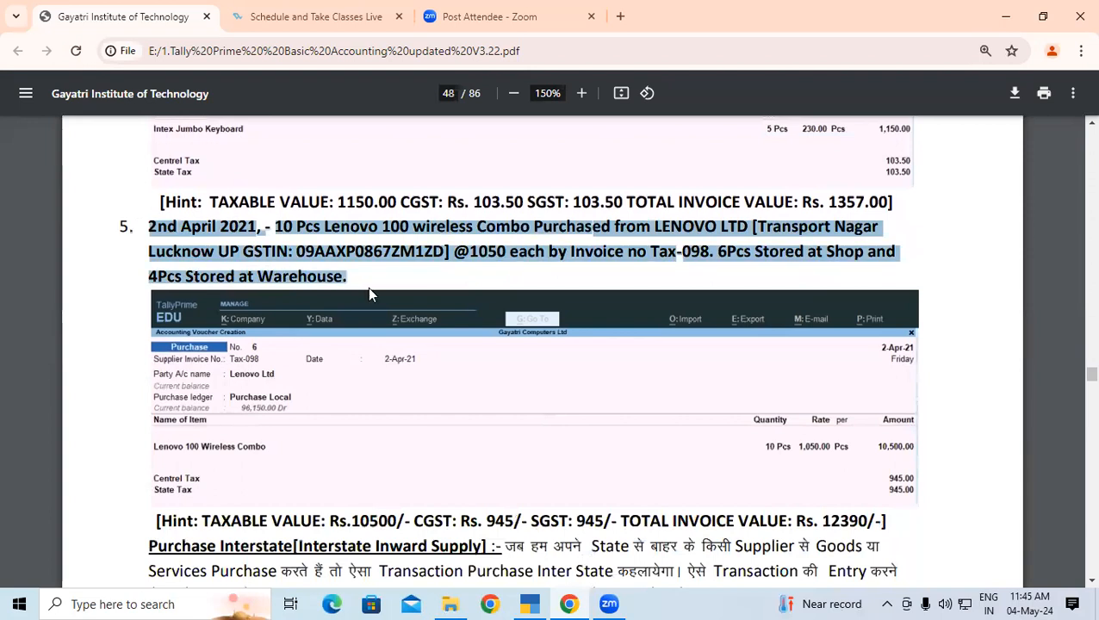
# - Review assignment 5's sample voucher and hint, and the Purchase Interstate section with its Integrated Tax and Purchase Inter-State ledger examples
pyautogui.scroll(-1, 370, 295)
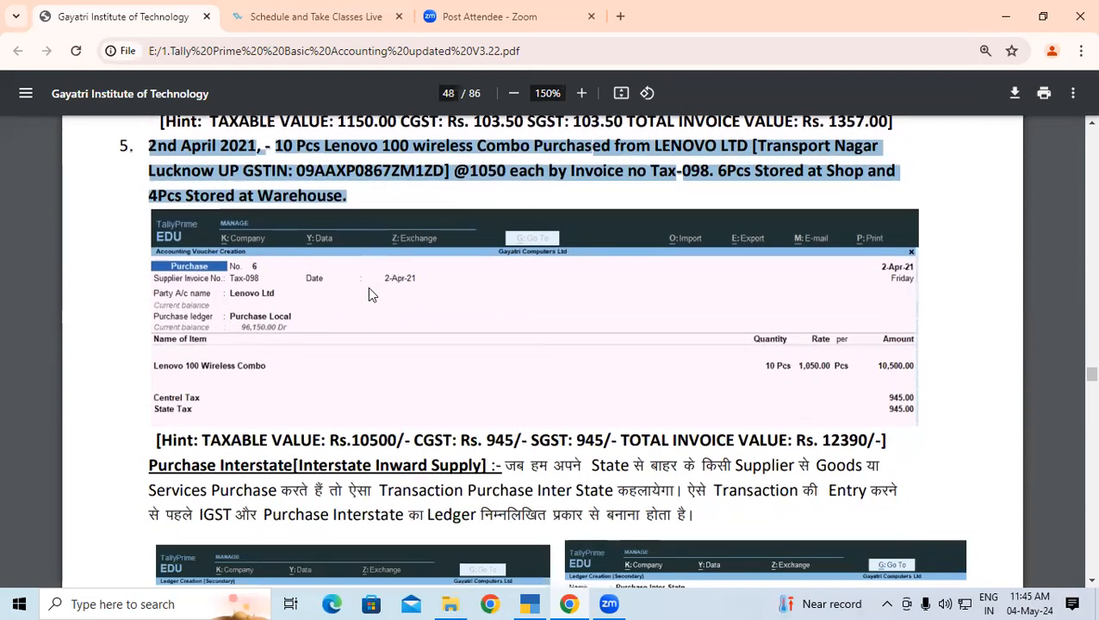
pyautogui.scroll(-2, 369, 293)
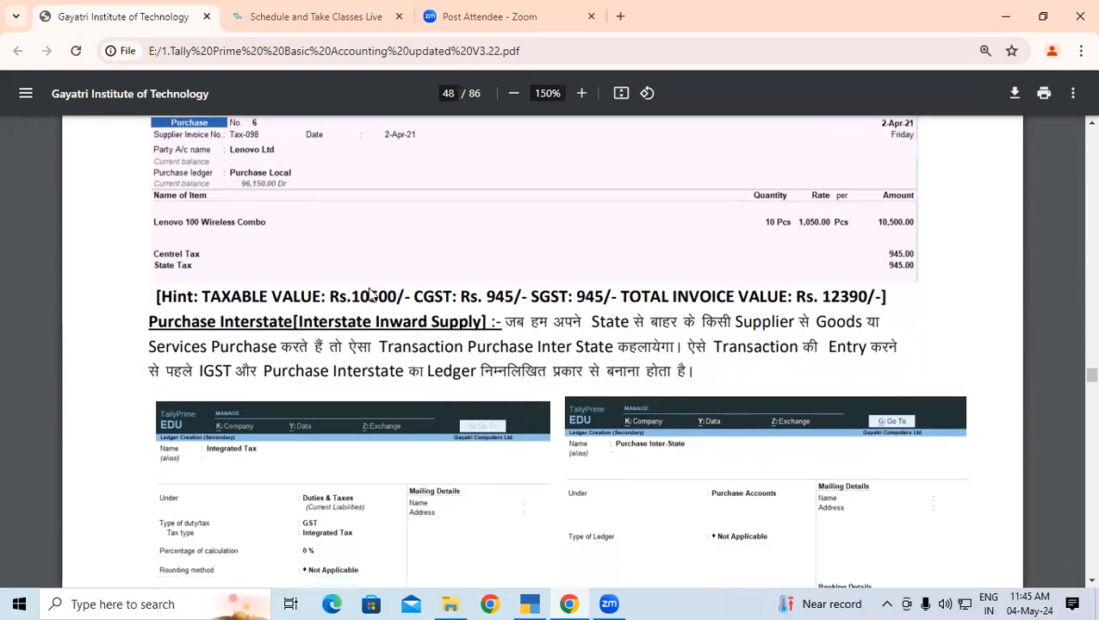
pyautogui.scroll(-1, 371, 294)
pyautogui.scroll(-1, 387, 278)
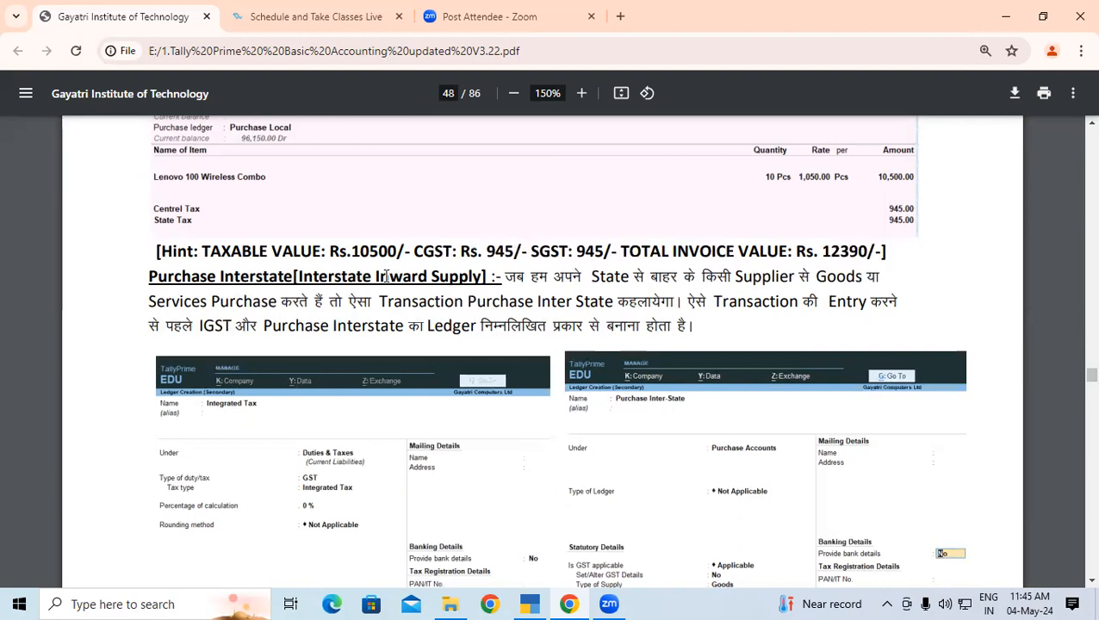
pyautogui.scroll(3, 386, 276)
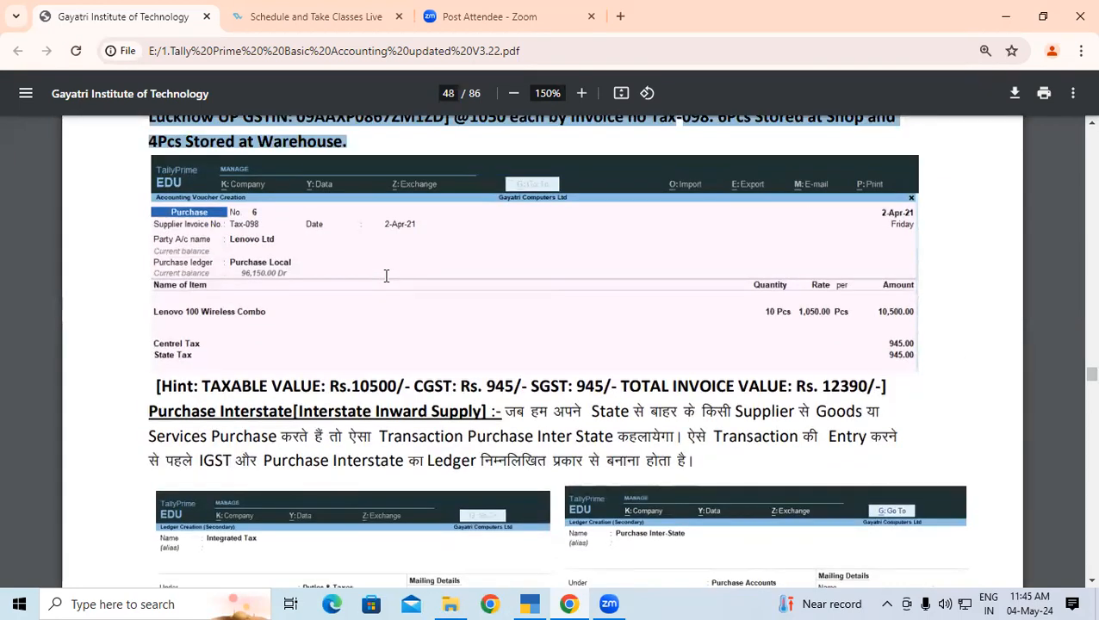